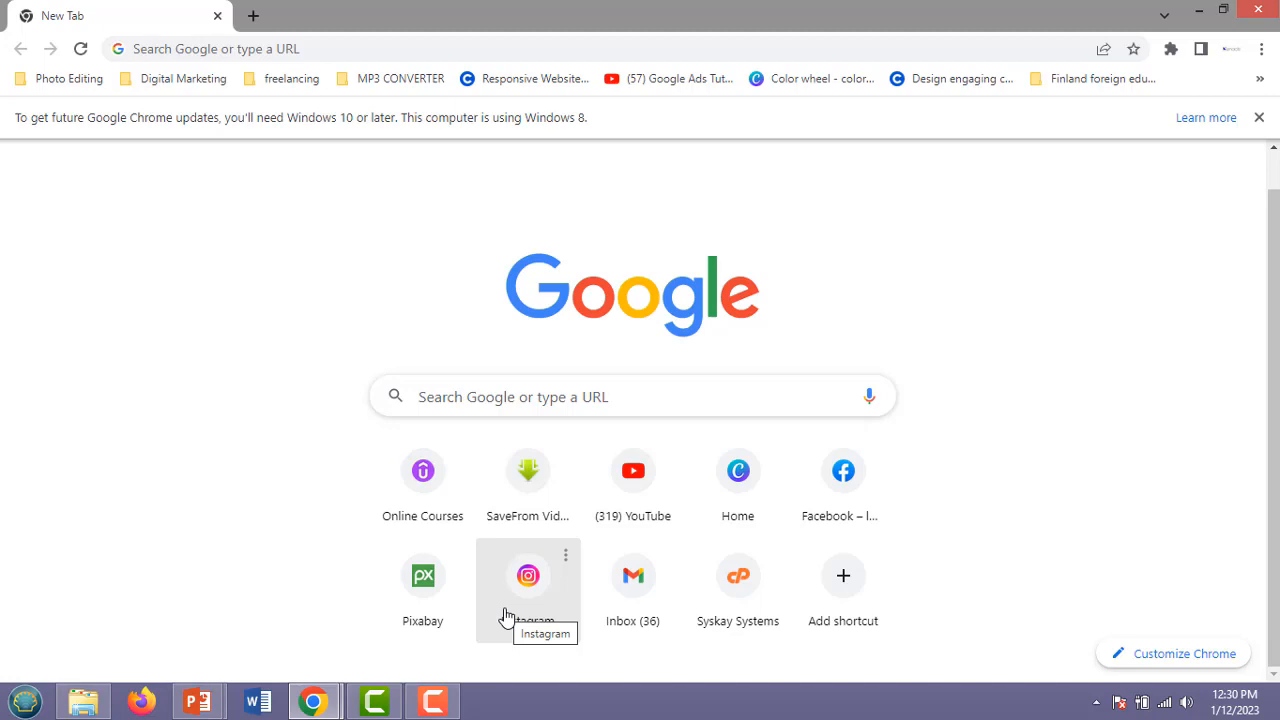
Search Google for 'how to open a new gmail account' using the autocomplete suggestion.
left_click(462, 46)
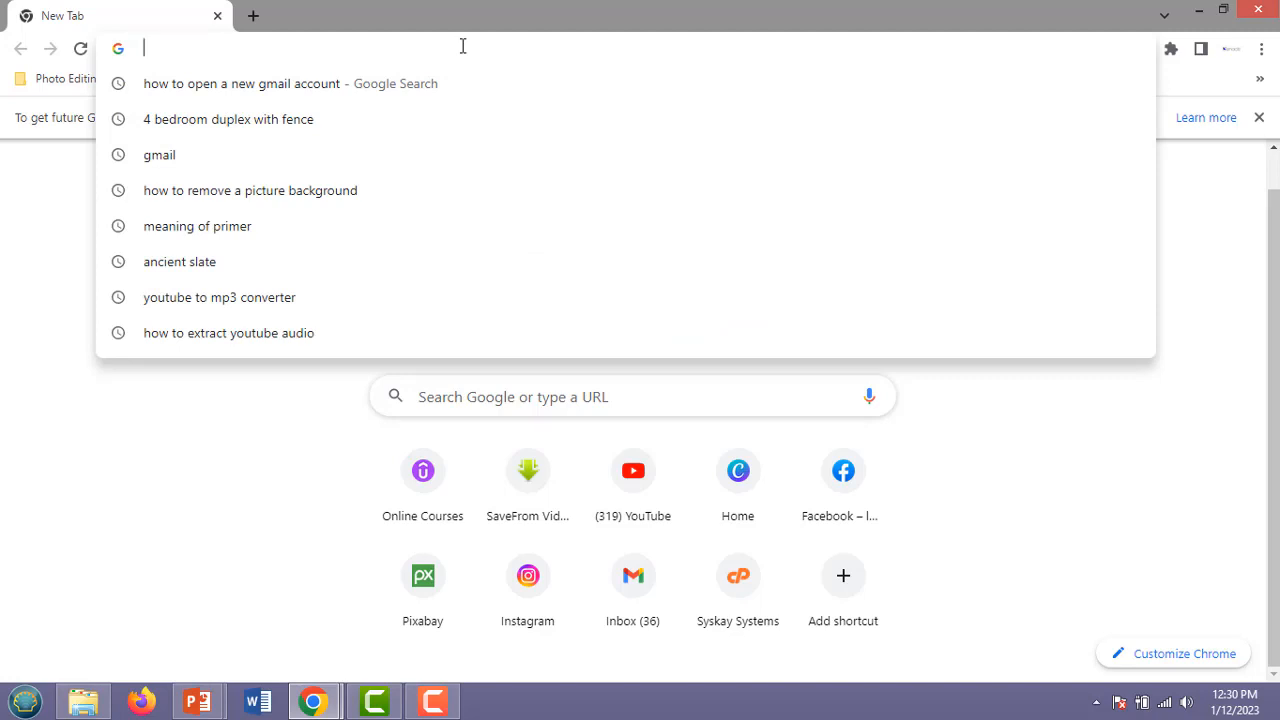
type("how to ")
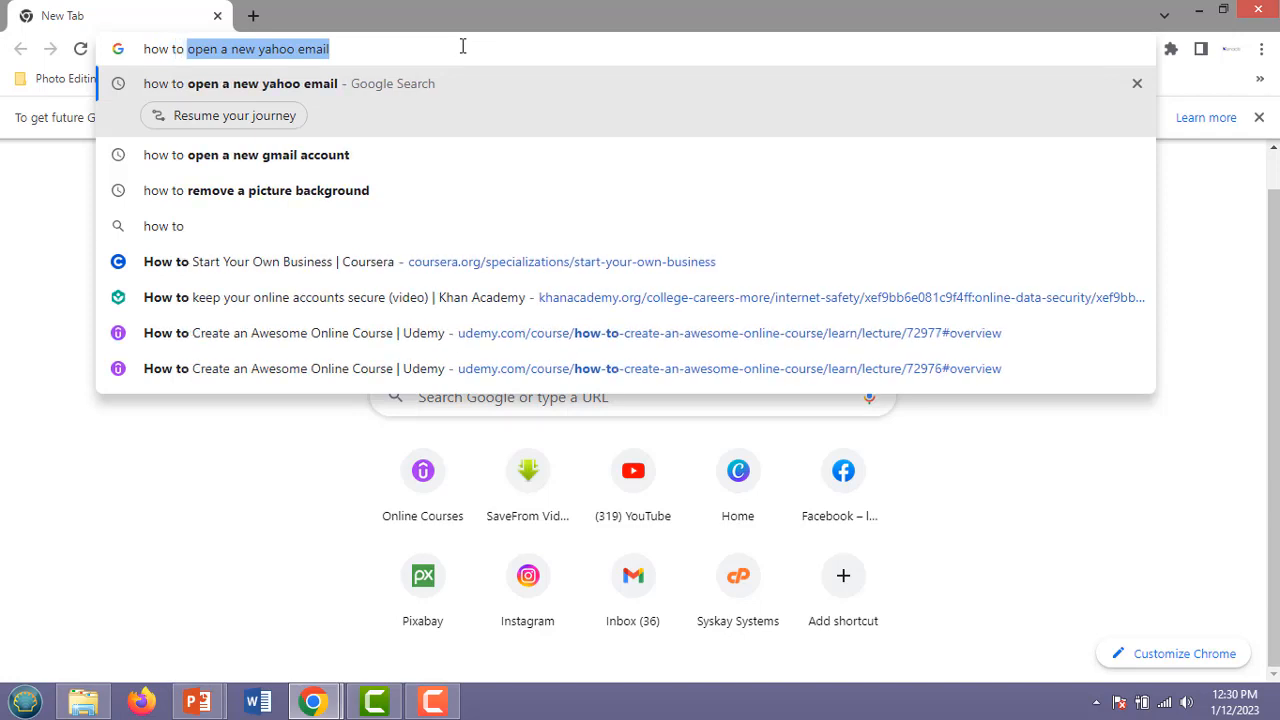
type("open")
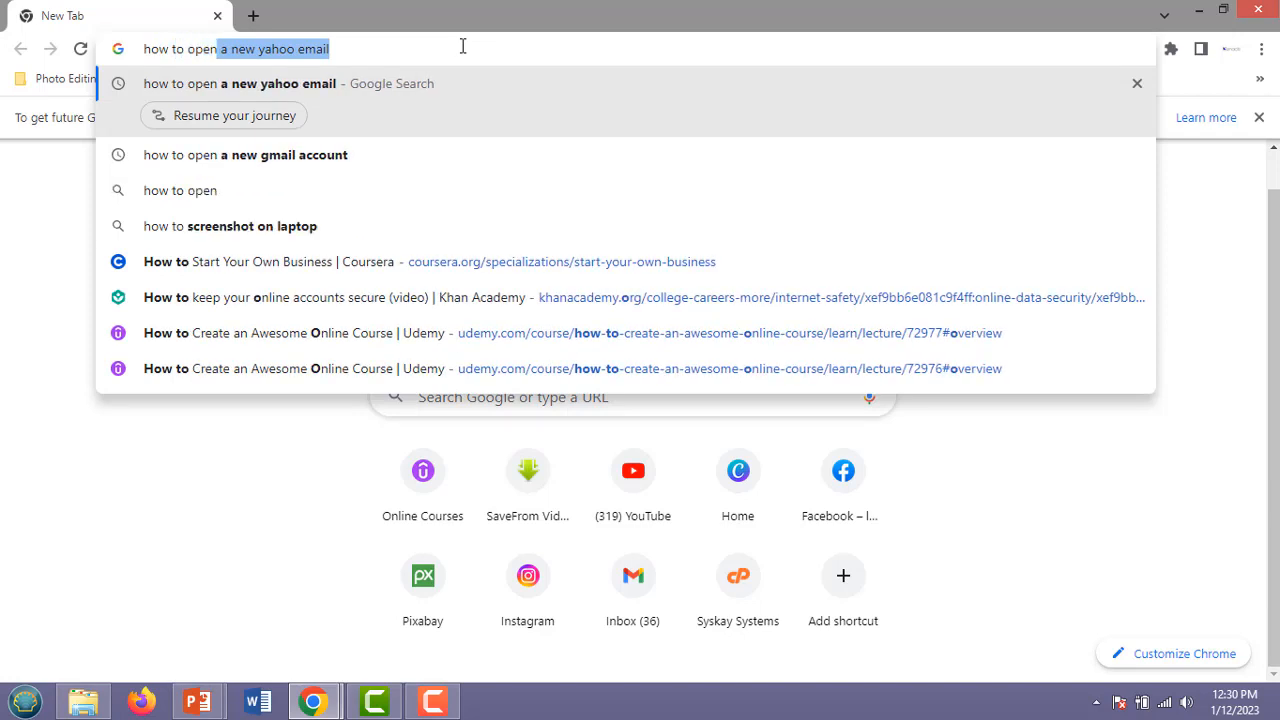
type(" a new gmai")
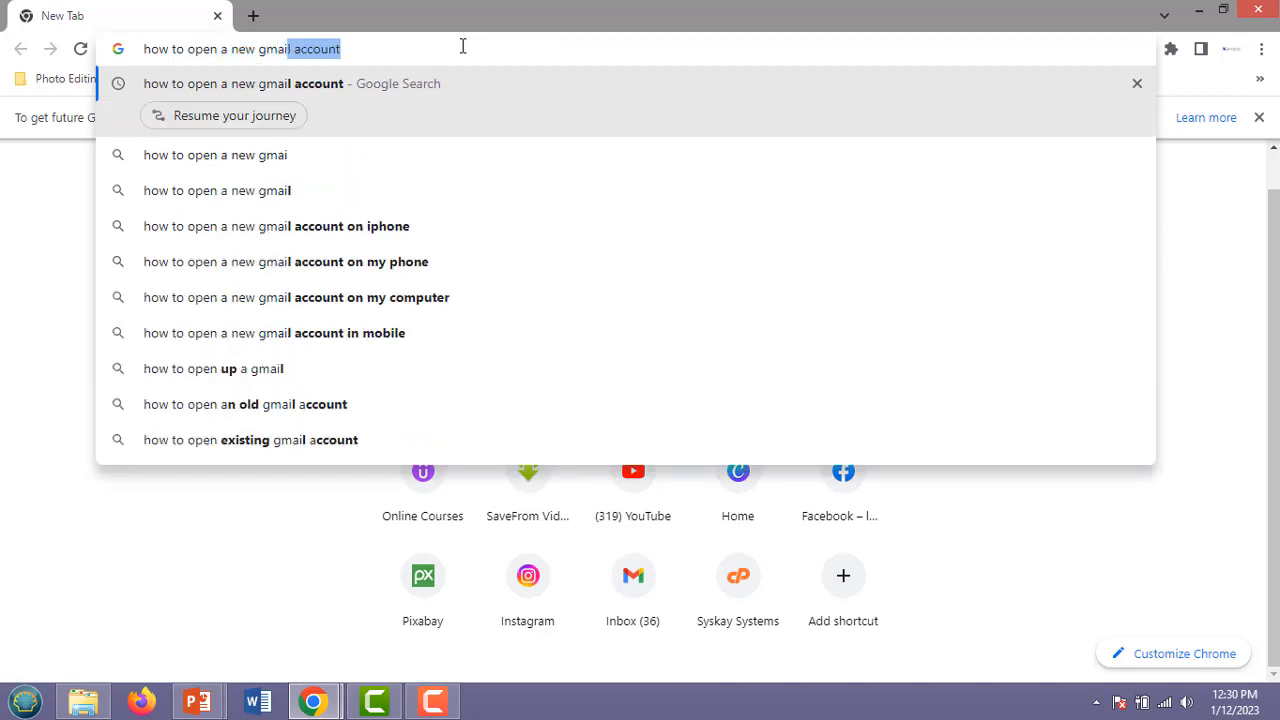
left_click(341, 87)
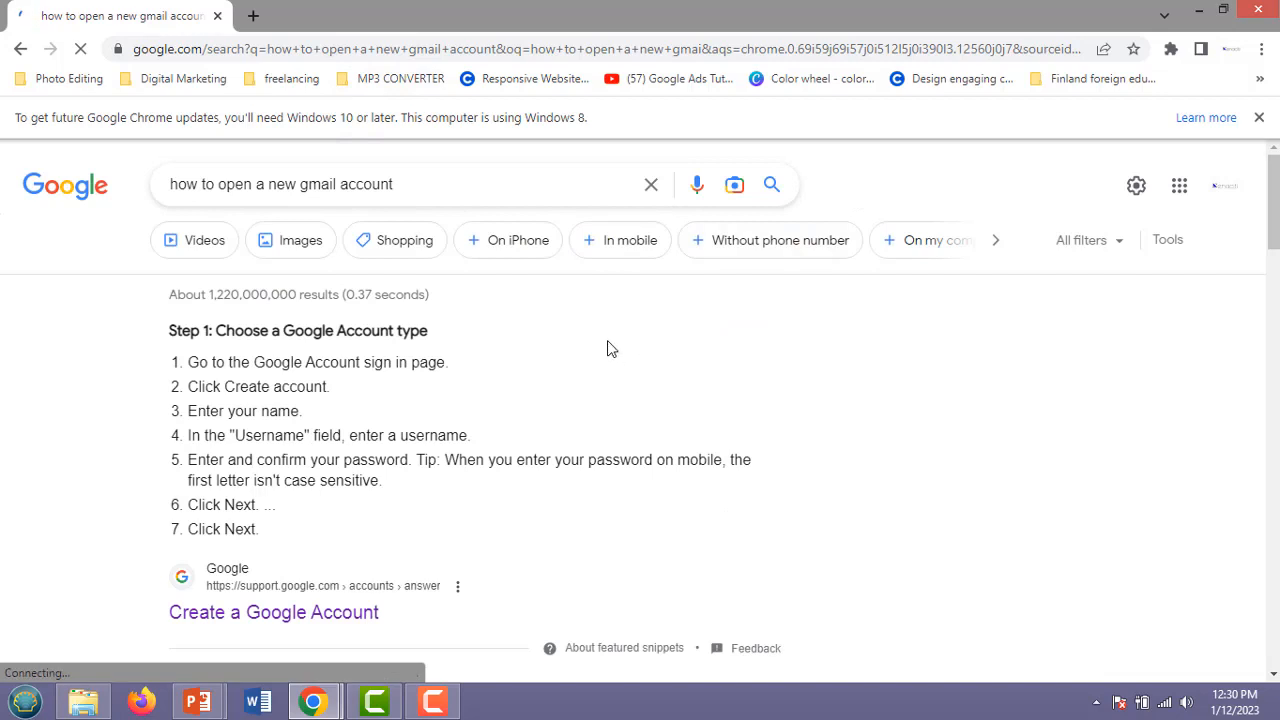
scroll(612, 348, "down", 1)
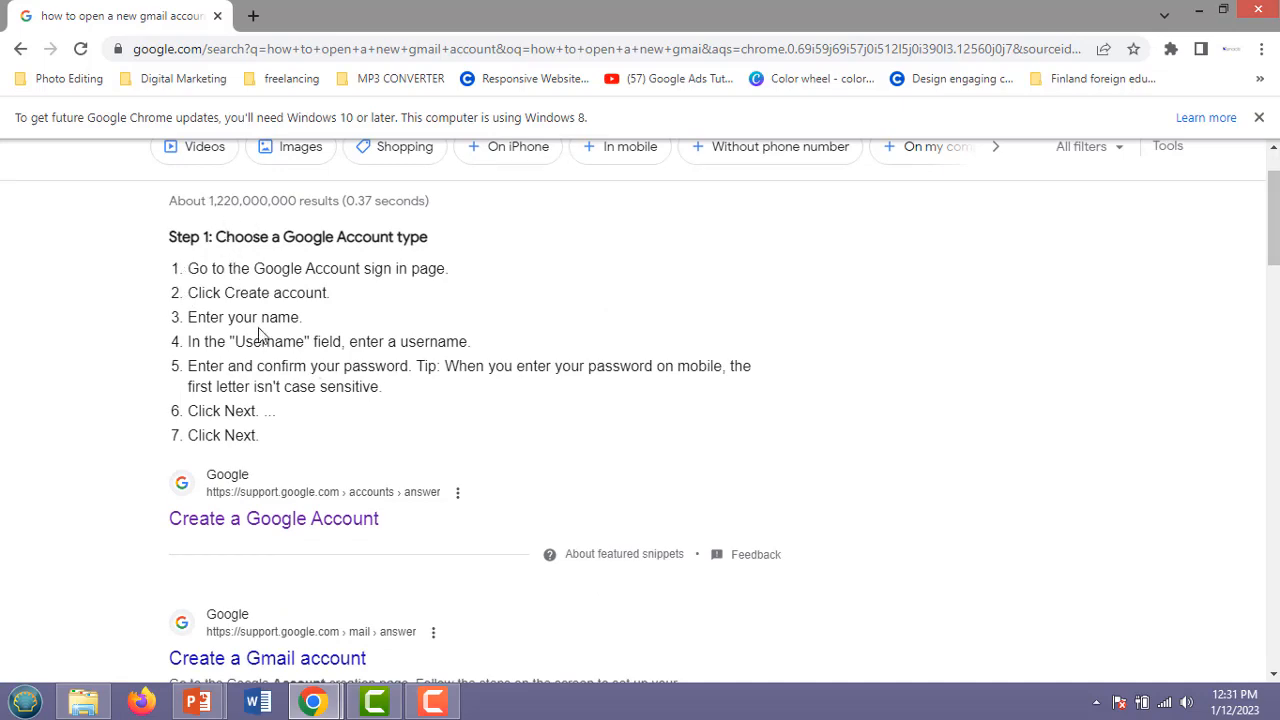
scroll(260, 335, "down", 5)
scroll(260, 335, "down", 3)
scroll(259, 330, "up", 9)
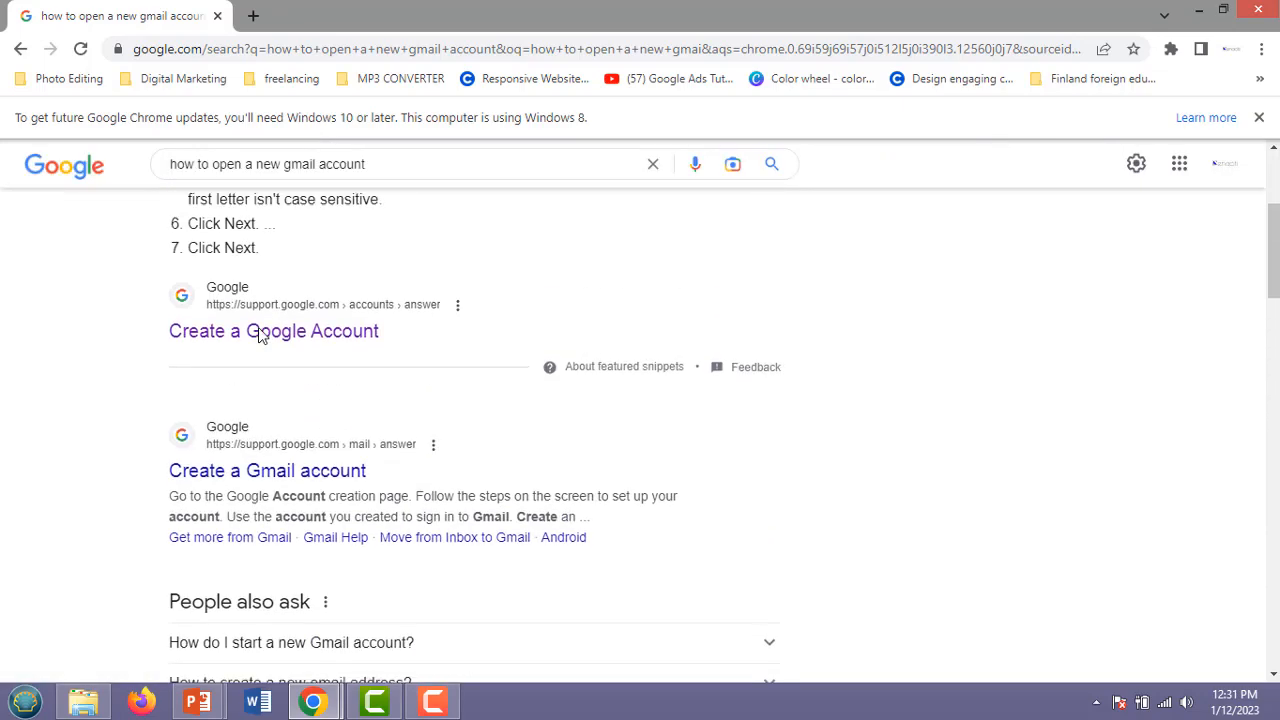
scroll(259, 330, "down", 1)
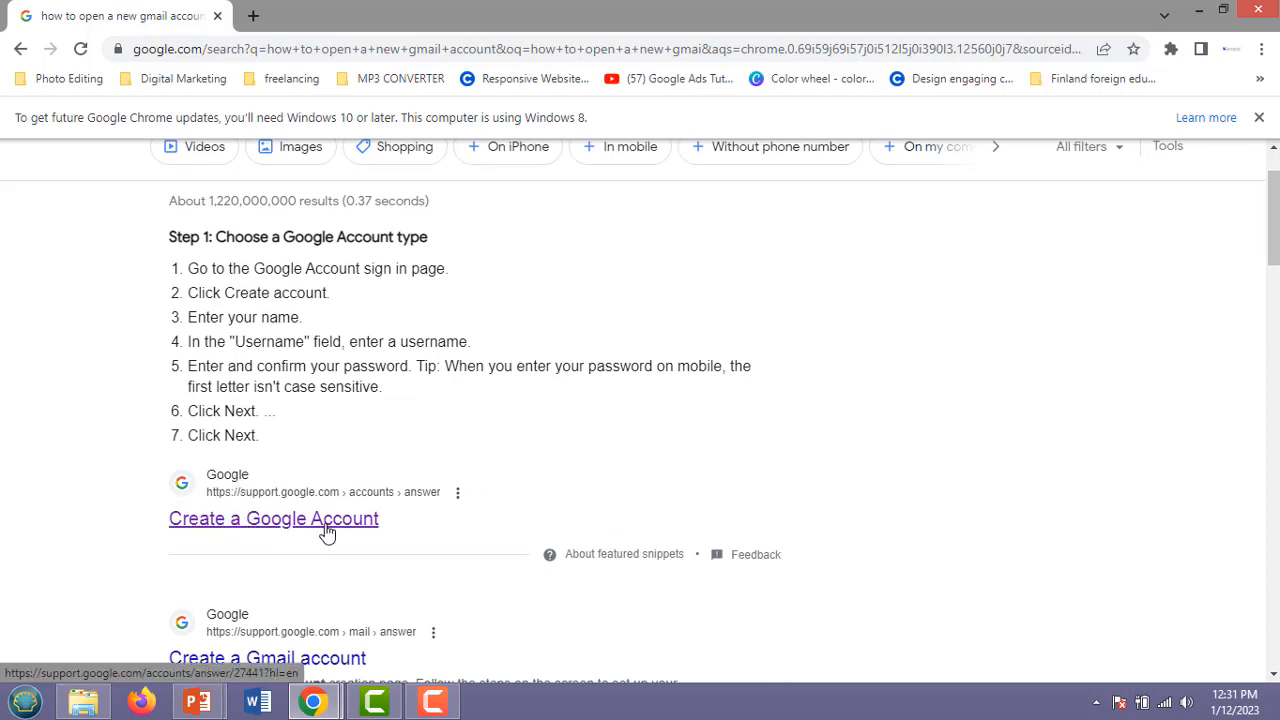
Open the 'Create a Google Account' help article and scroll through its steps.
left_click(363, 532)
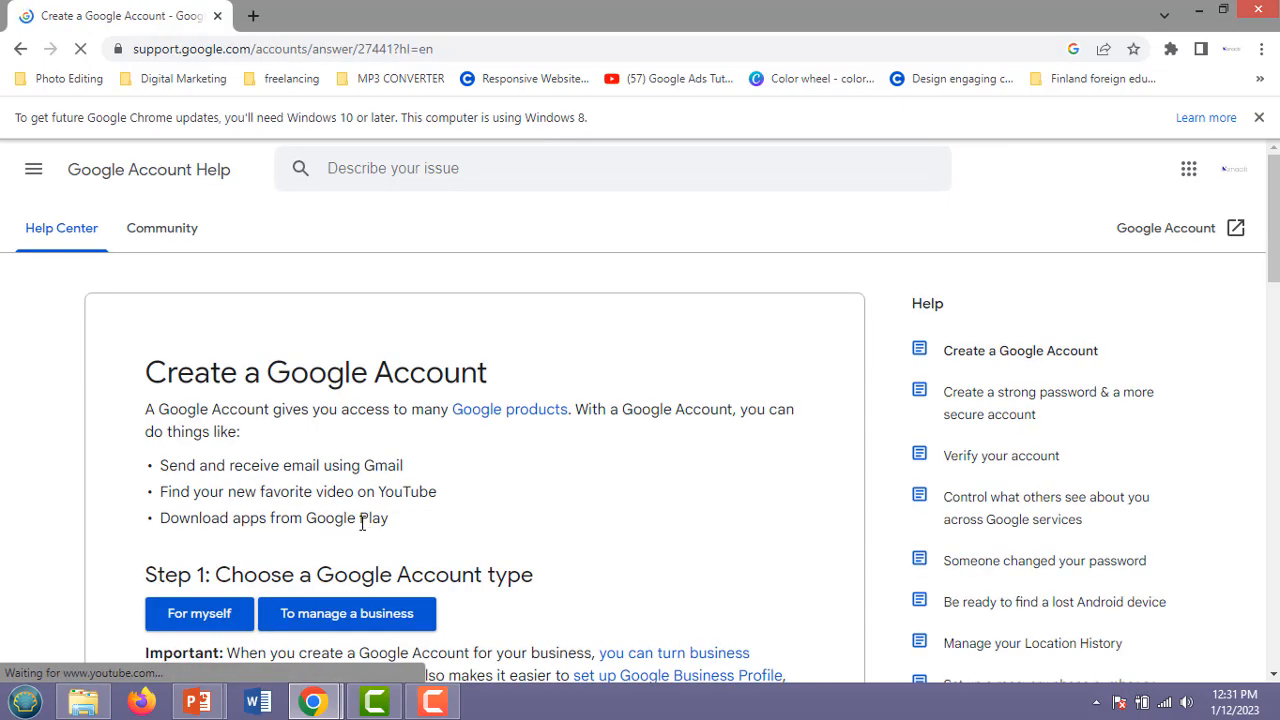
scroll(394, 357, "down", 1)
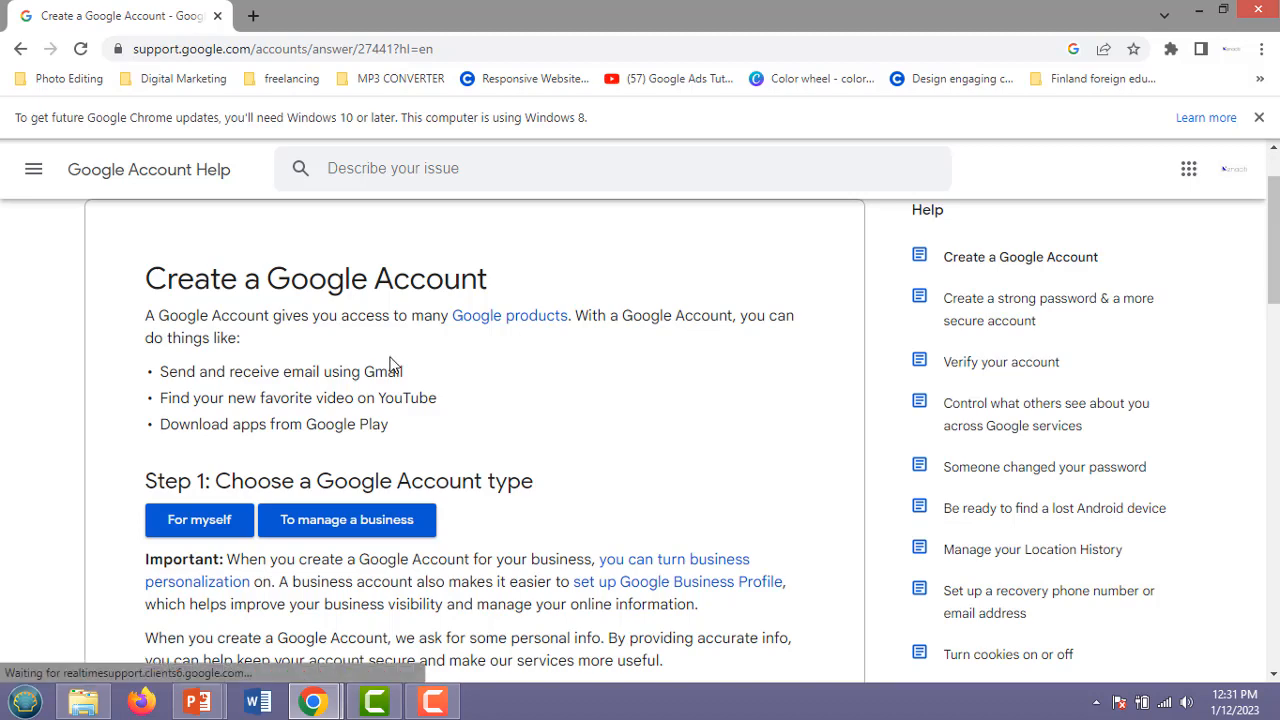
scroll(390, 360, "down", 4)
scroll(388, 366, "down", 8)
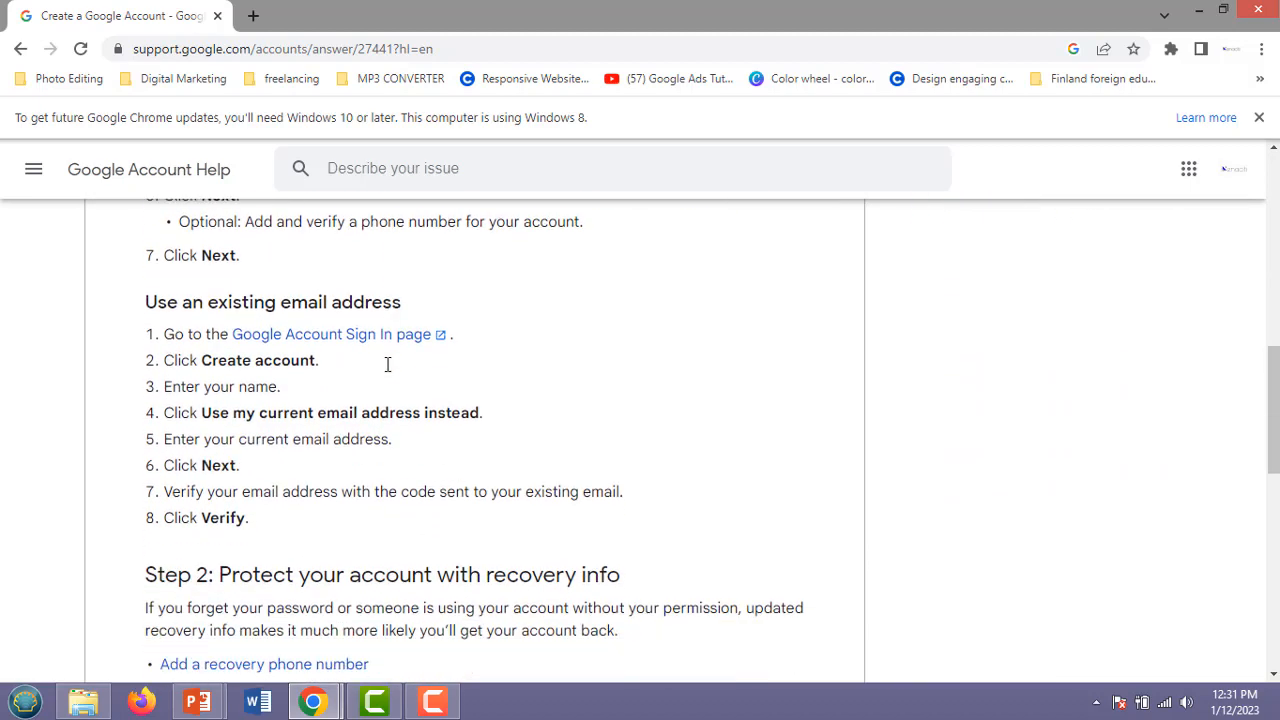
scroll(386, 364, "up", 13)
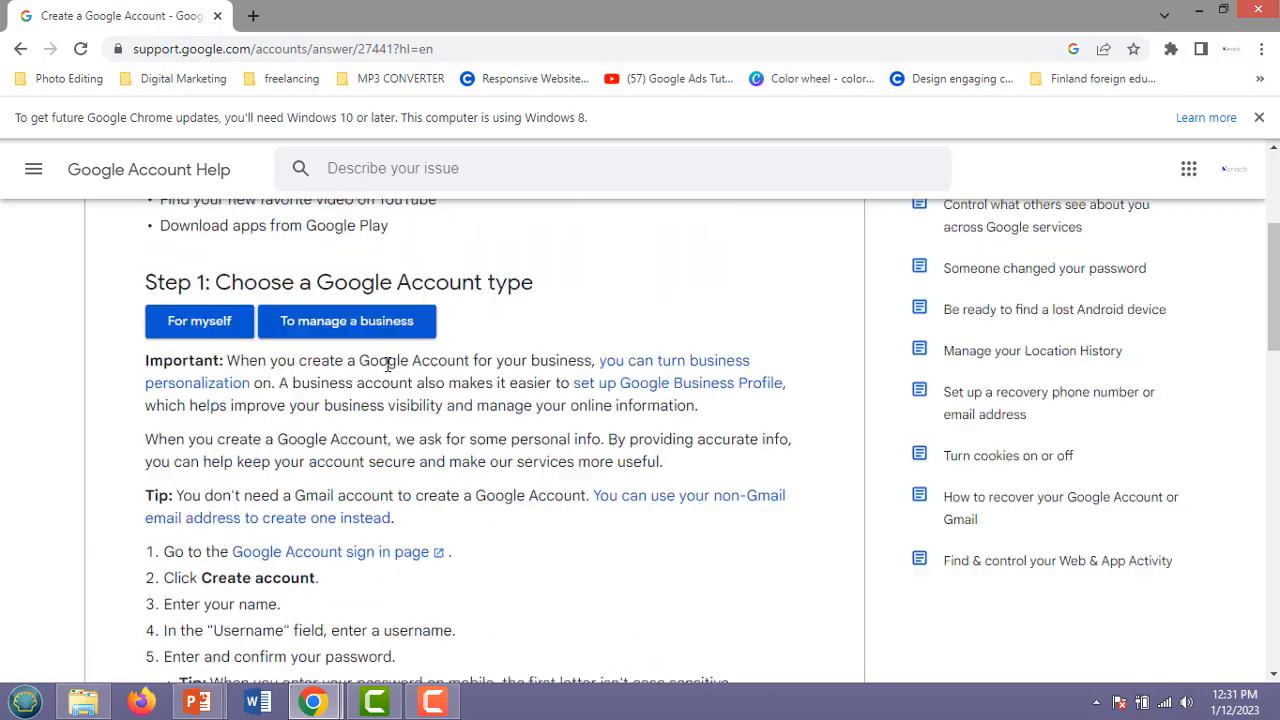
scroll(388, 366, "down", 1)
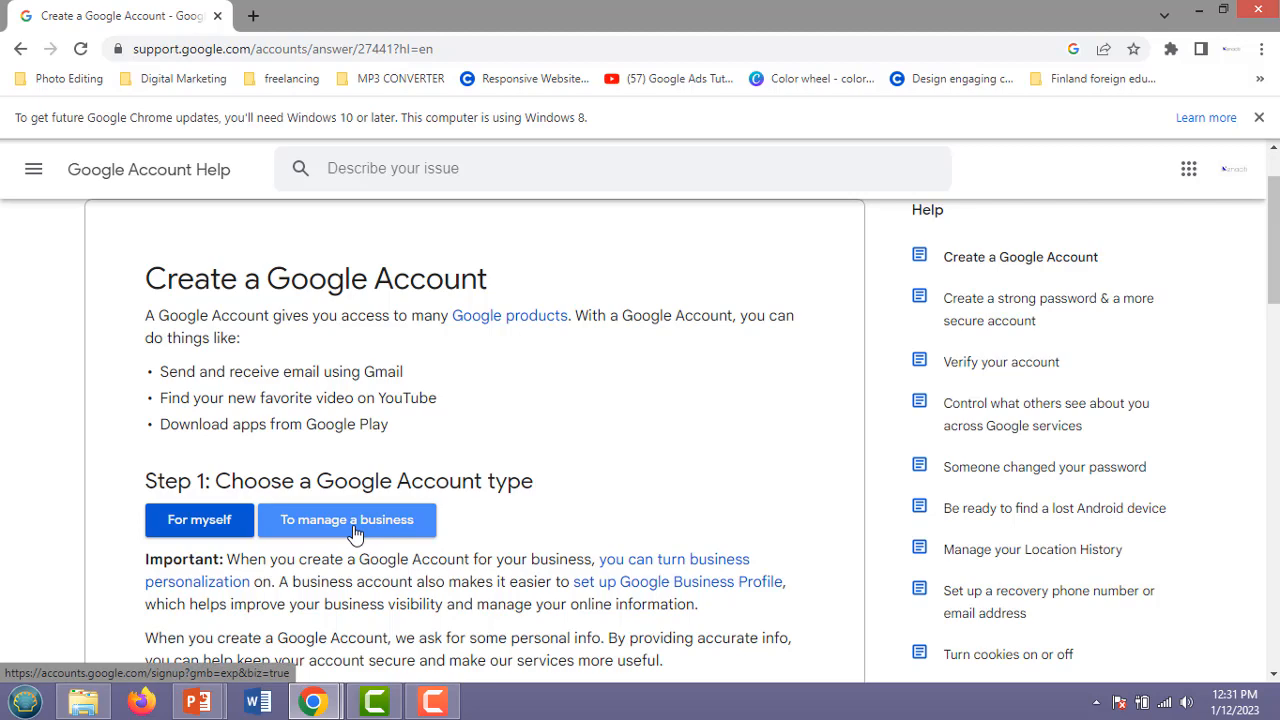
Start the 'To manage a business' sign-up and enter the user's first and last name.
left_click(355, 533)
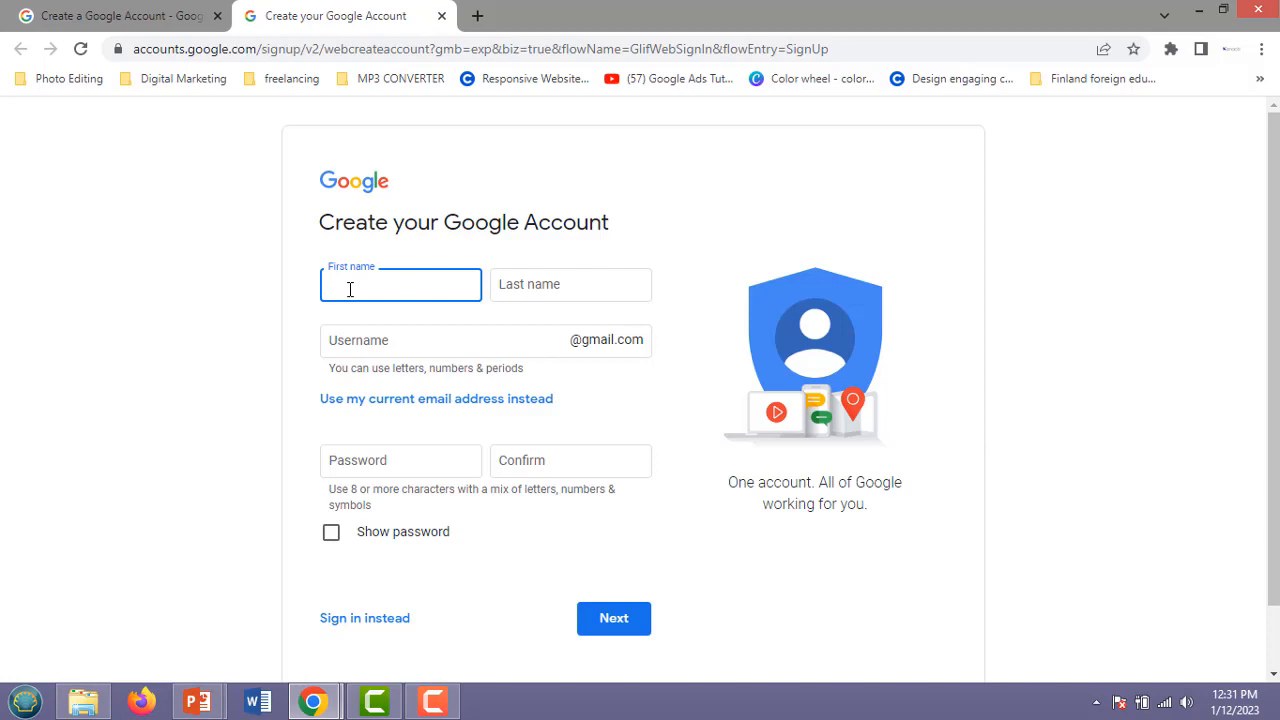
key("Tab")
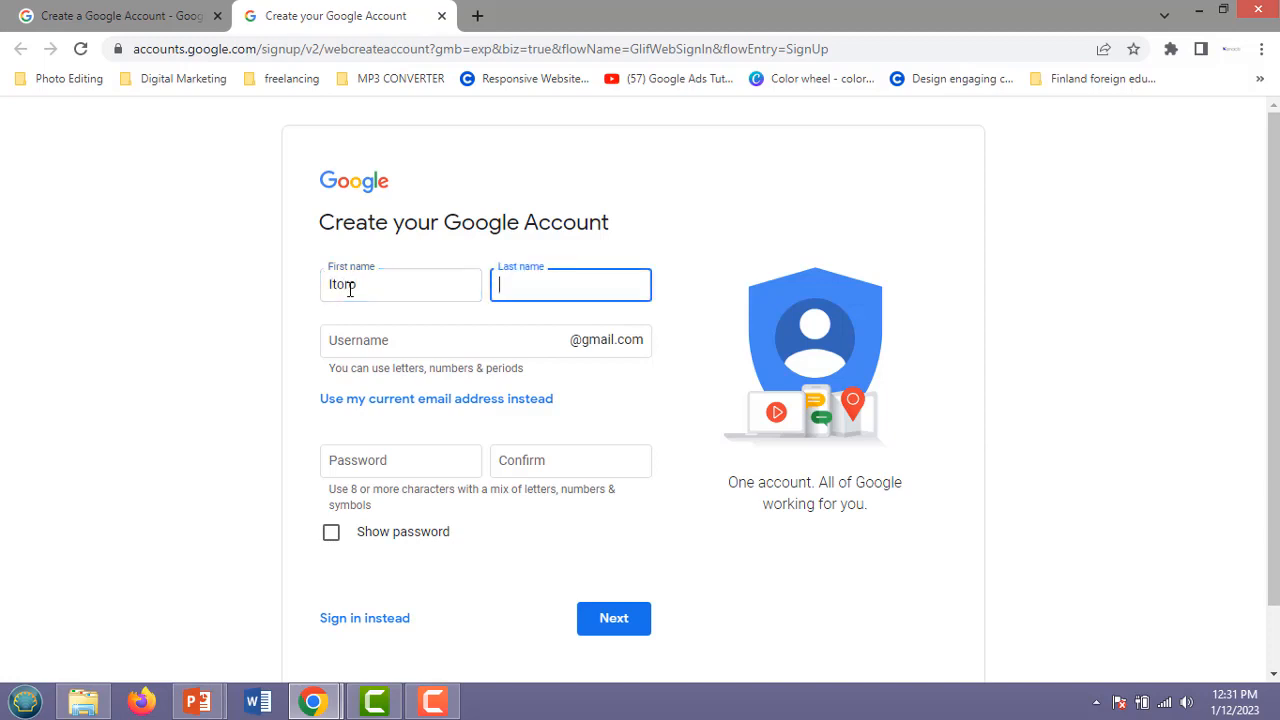
left_click(380, 340)
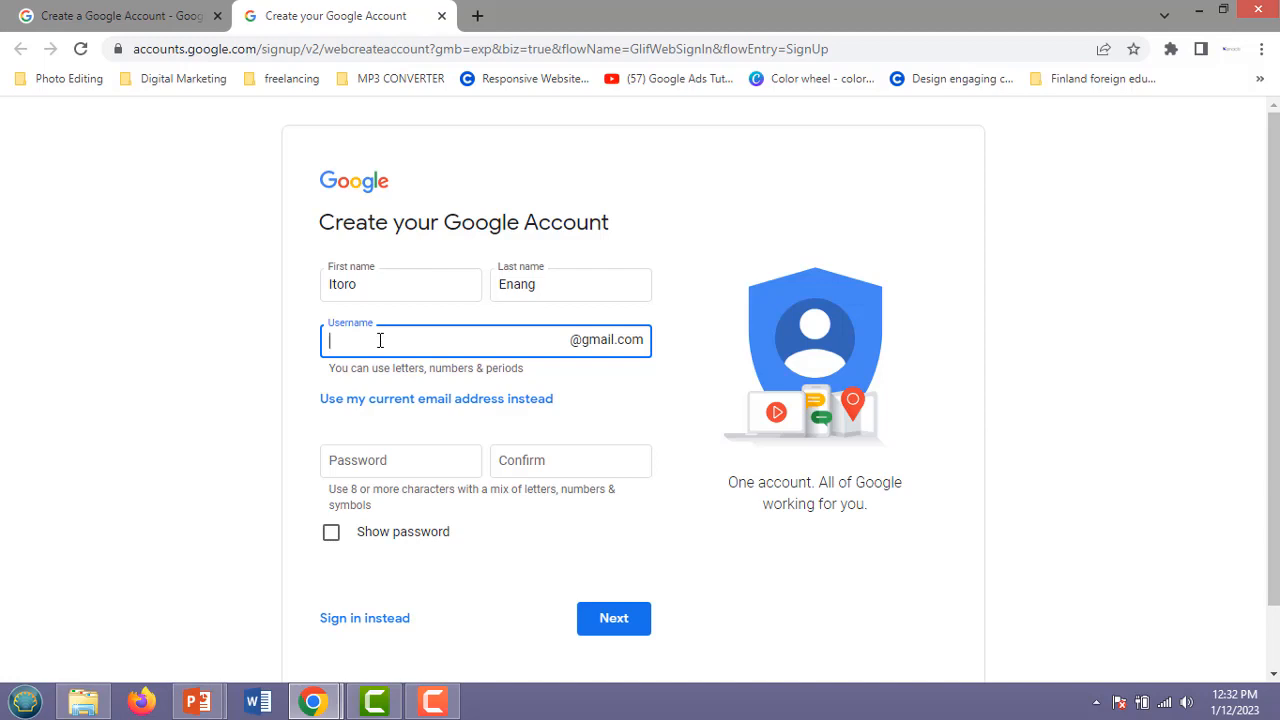
Try several Gmail username variants, each rejected as already taken.
left_click(349, 459)
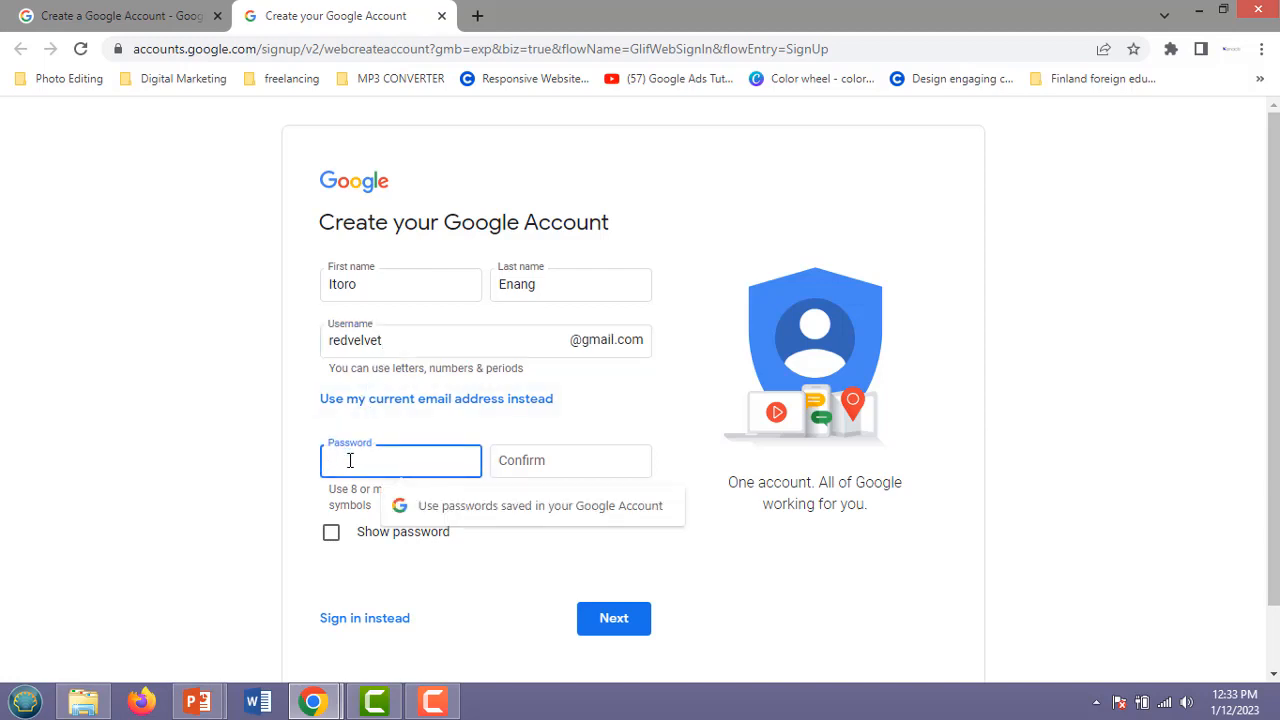
left_click(390, 341)
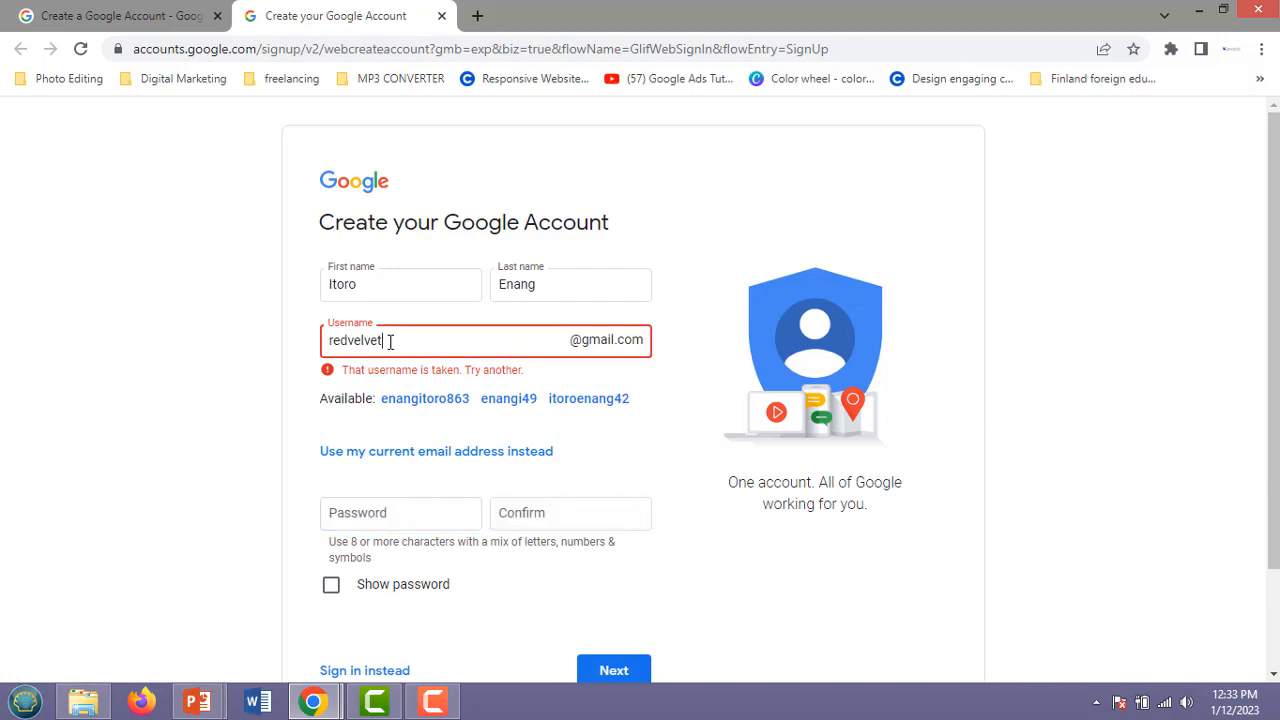
type("ng")
left_click(352, 512)
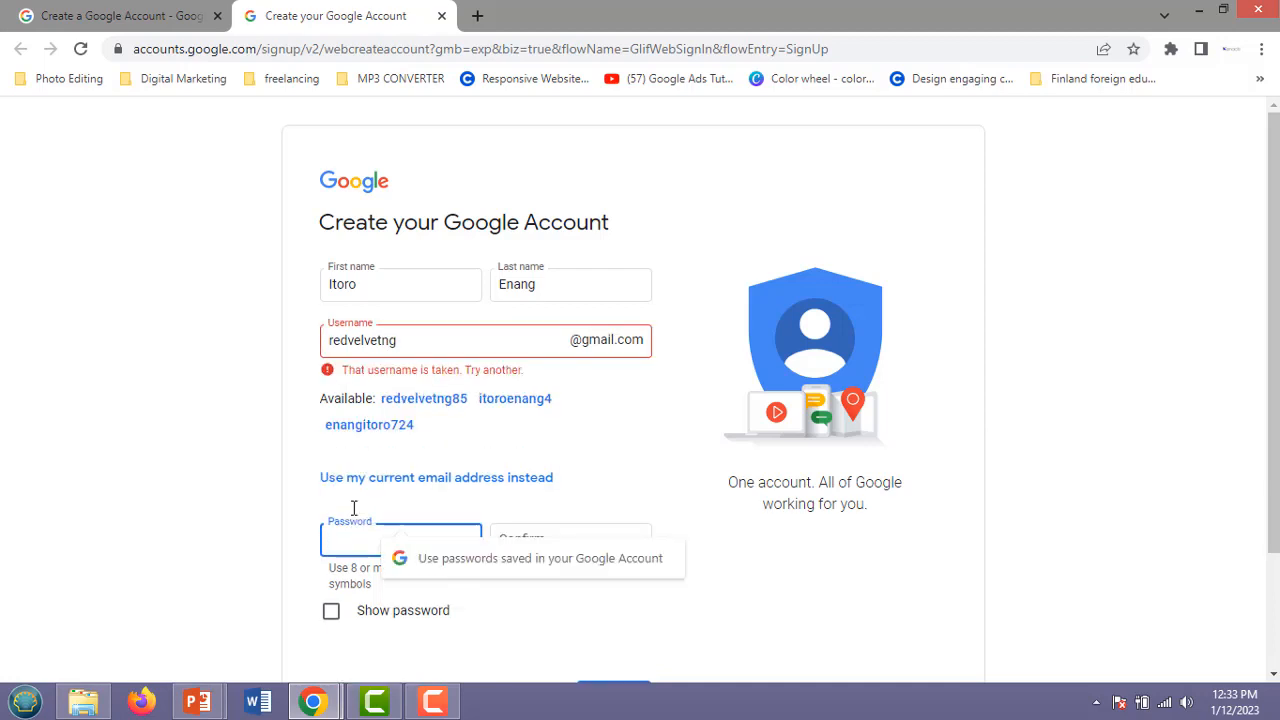
left_click(422, 343)
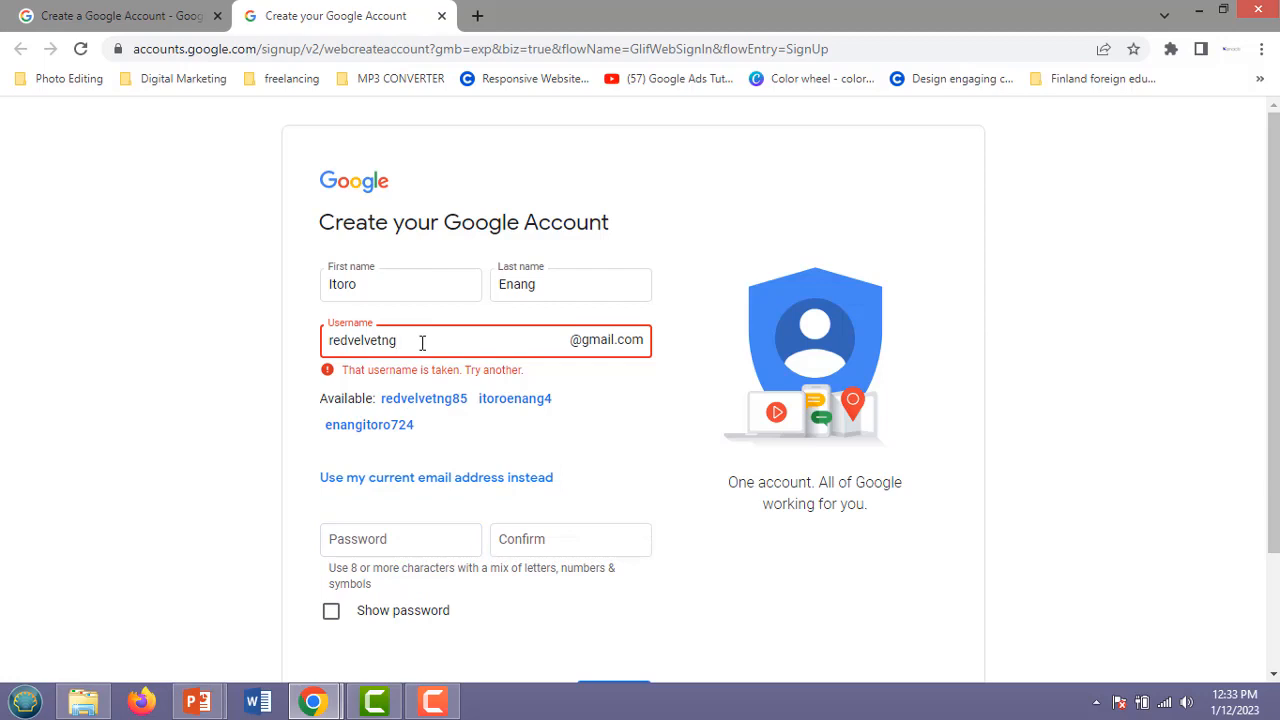
key("BackSpace")
key("BackSpace")
left_click(349, 537)
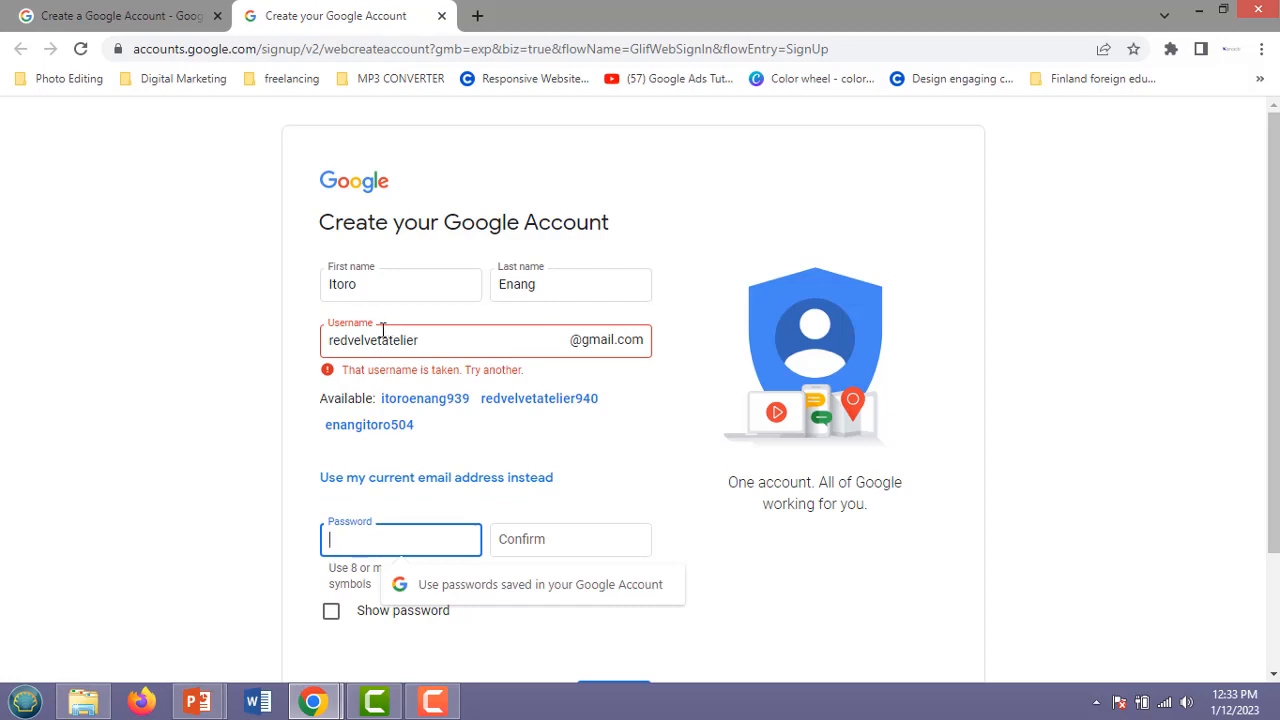
left_click(421, 340)
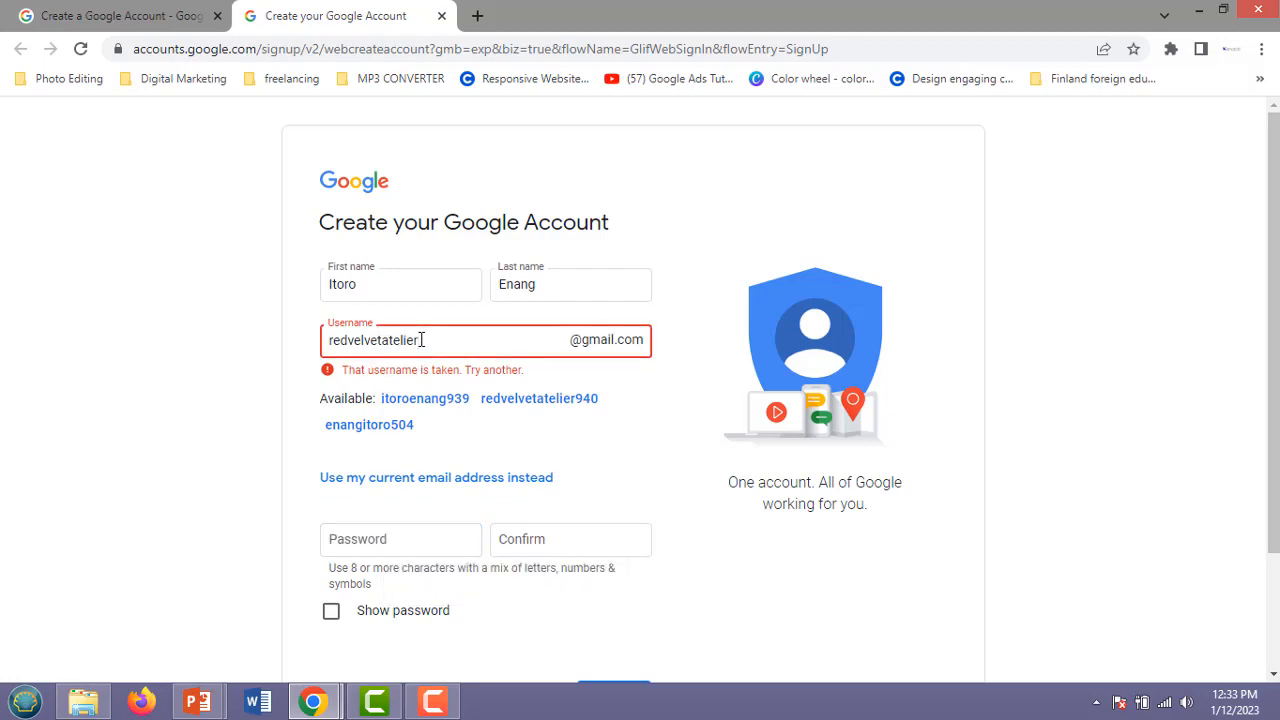
key("BackSpace")
key("BackSpace")
key("BackSpace")
key("BackSpace")
key("BackSpace")
key("BackSpace")
left_click(357, 540)
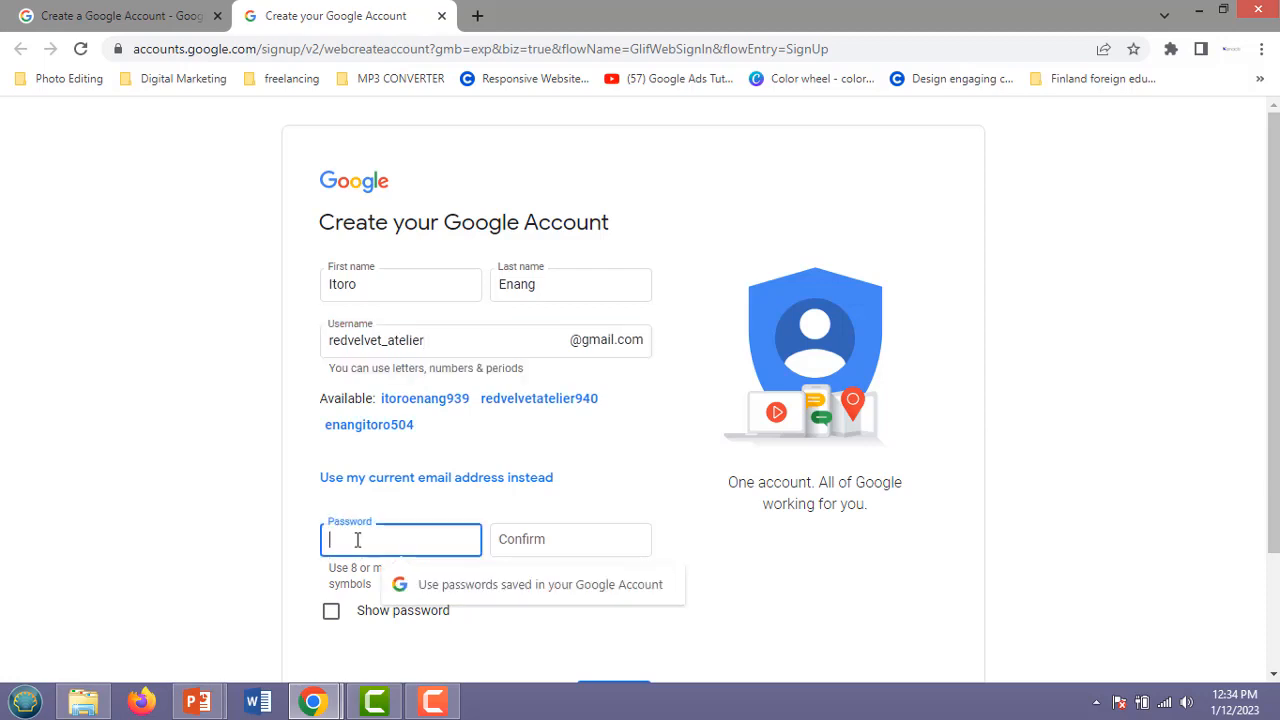
Keep revising the username's ending until the form accepts it as available.
left_click(440, 334)
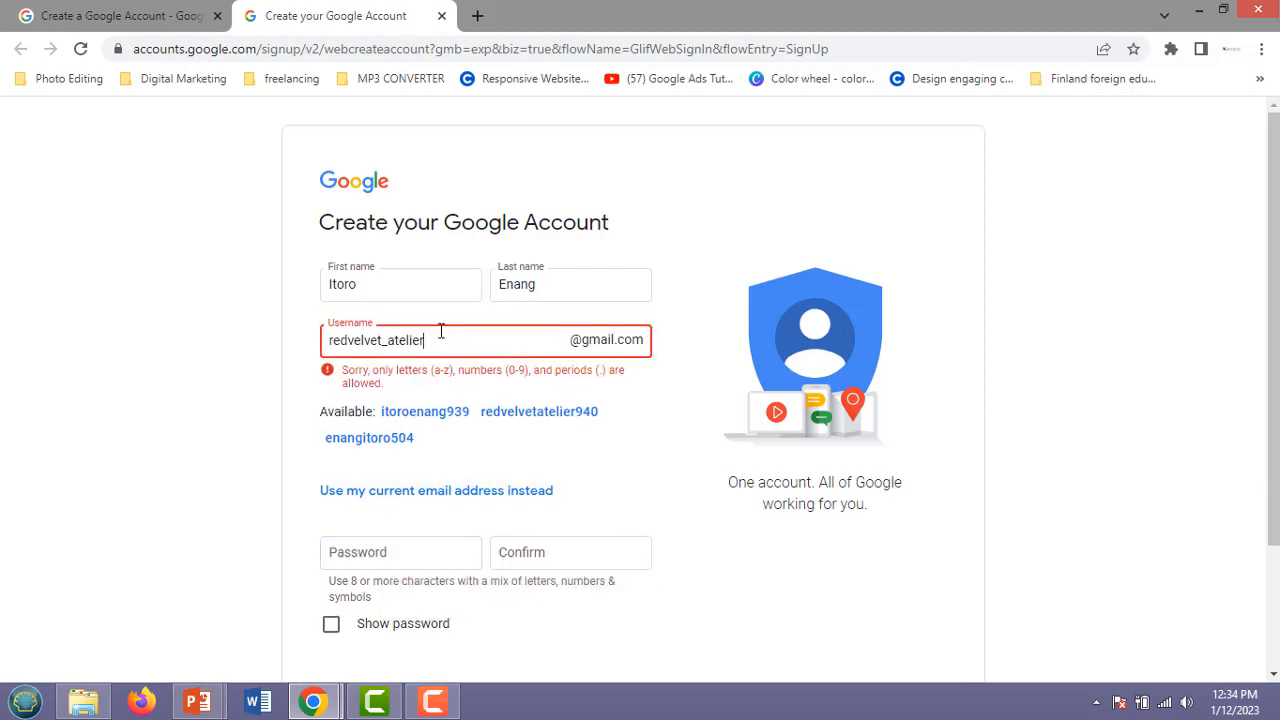
key("BackSpace")
key("BackSpace")
key("BackSpace")
key("BackSpace")
key("BackSpace")
key("BackSpace")
key("BackSpace")
left_click(361, 550)
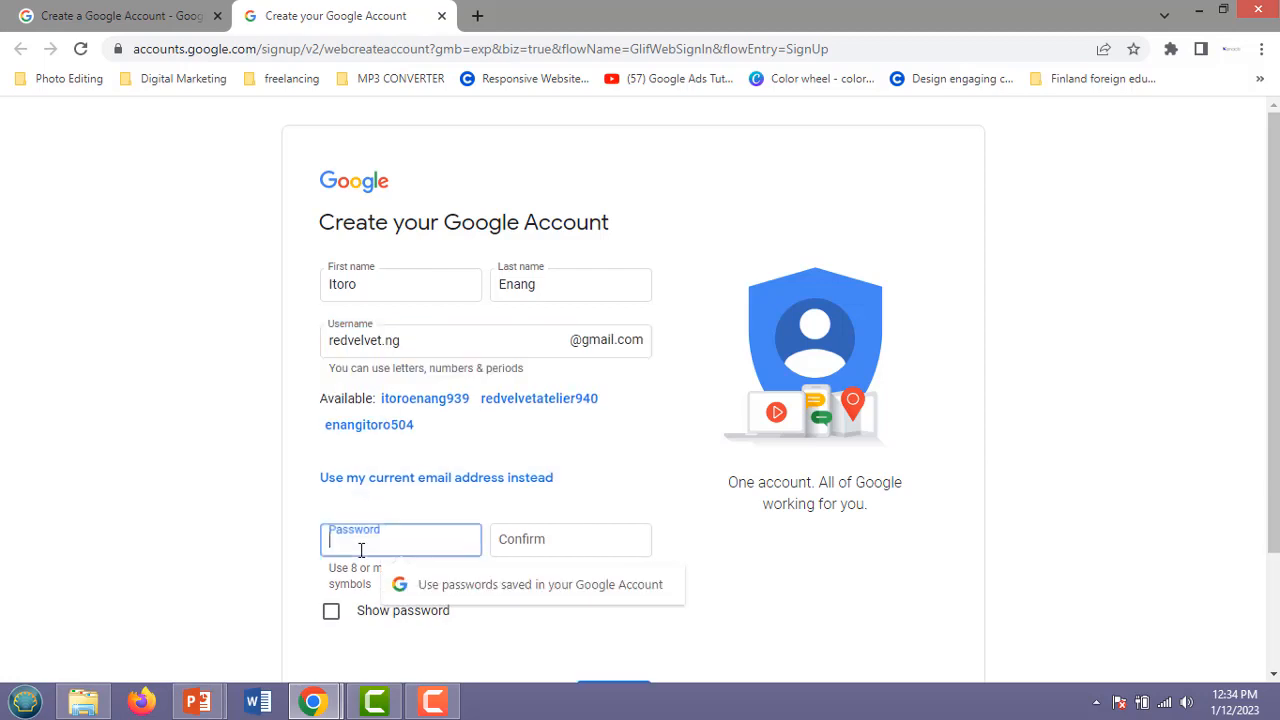
left_click(409, 340)
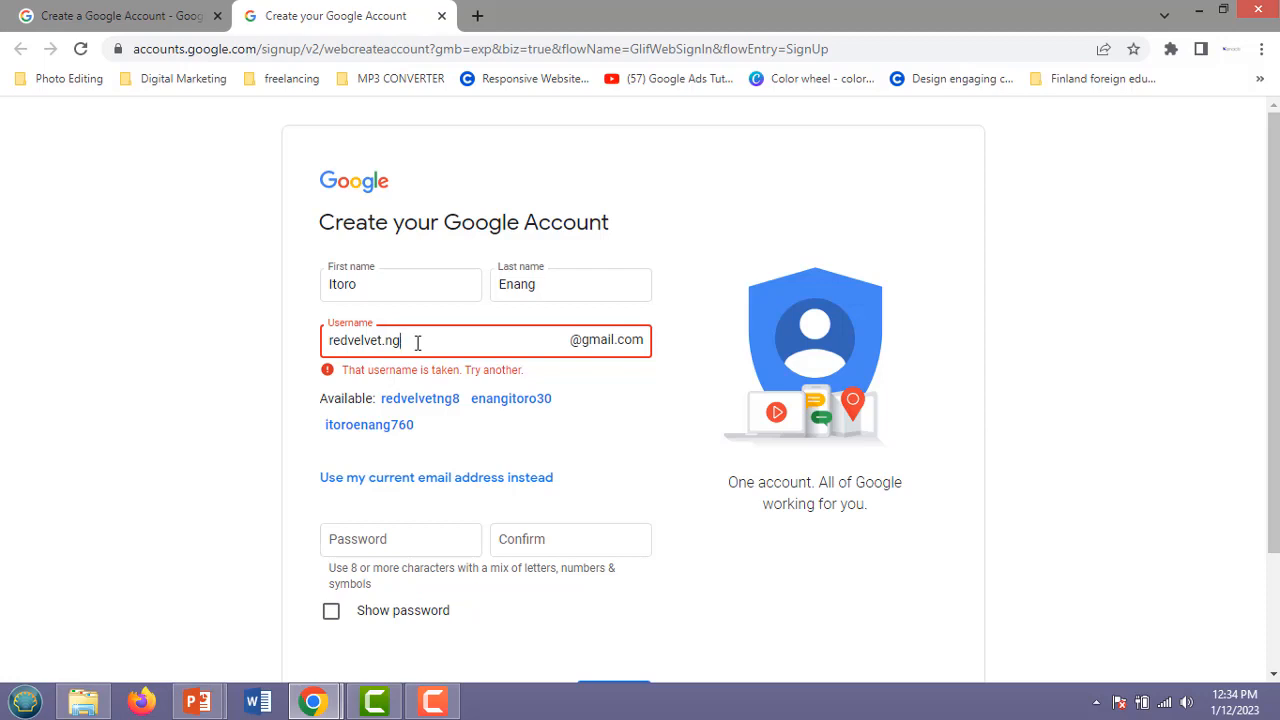
key("BackSpace")
key("BackSpace")
type("2023")
left_click(362, 539)
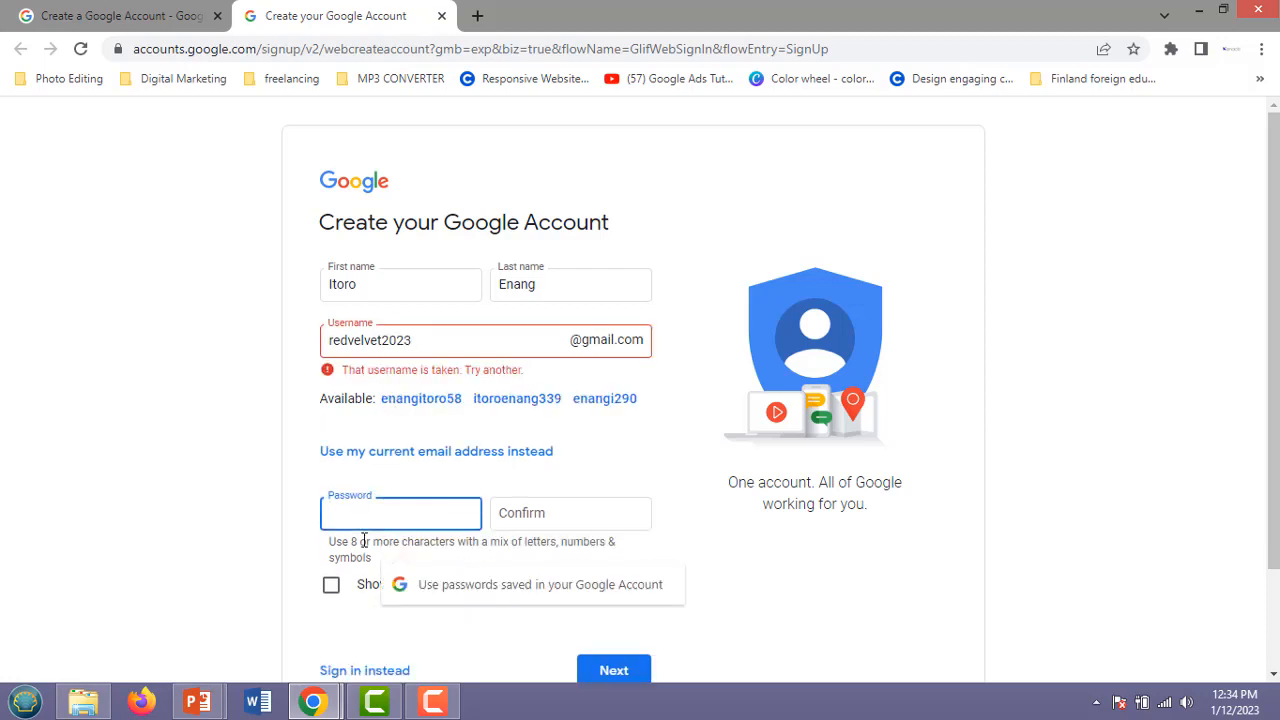
left_click(413, 340)
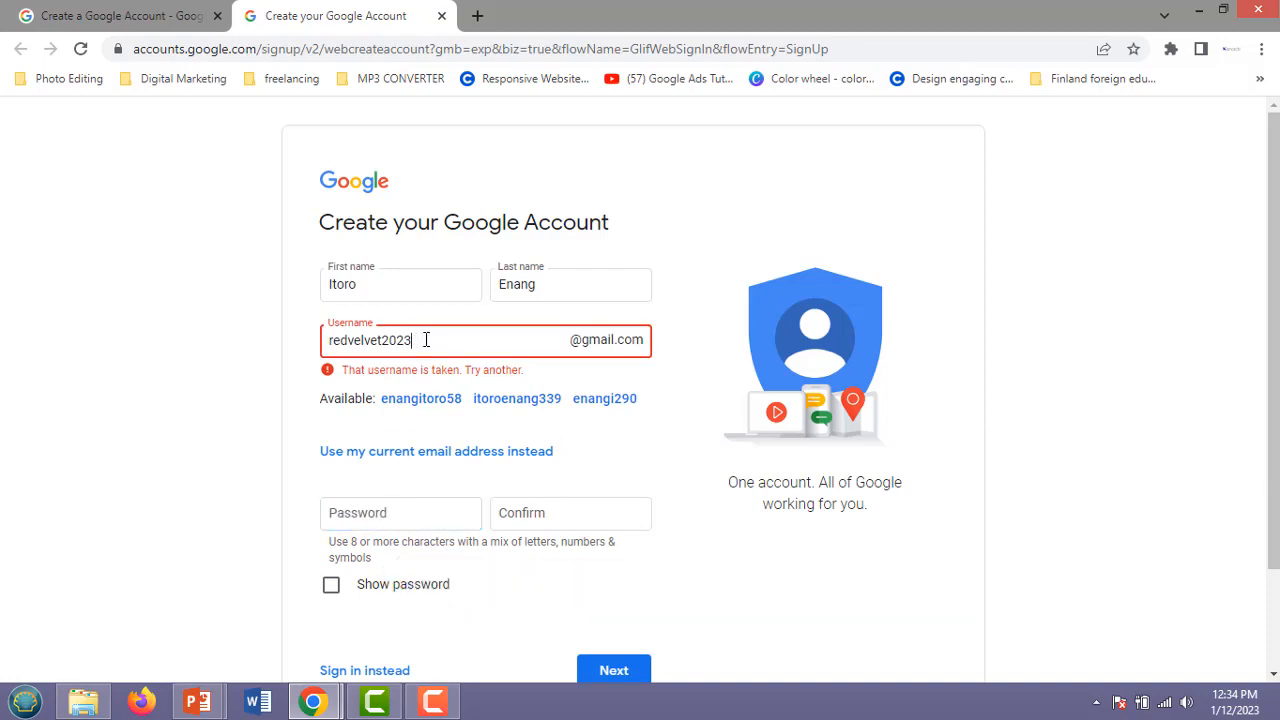
key("BackSpace")
key("BackSpace")
key("BackSpace")
key("BackSpace")
left_click(374, 513)
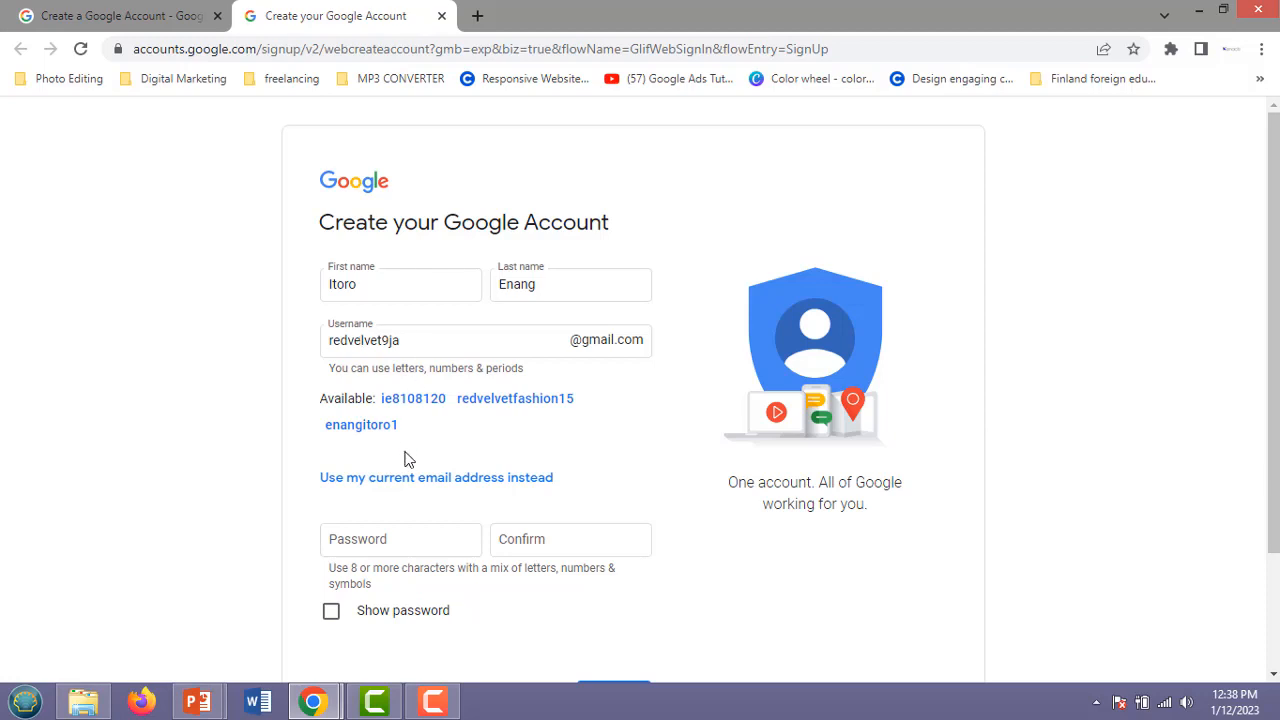
Dismiss the saved-password suggestion, enter the account password, and begin retyping it to confirm.
scroll(368, 493, "down", 2)
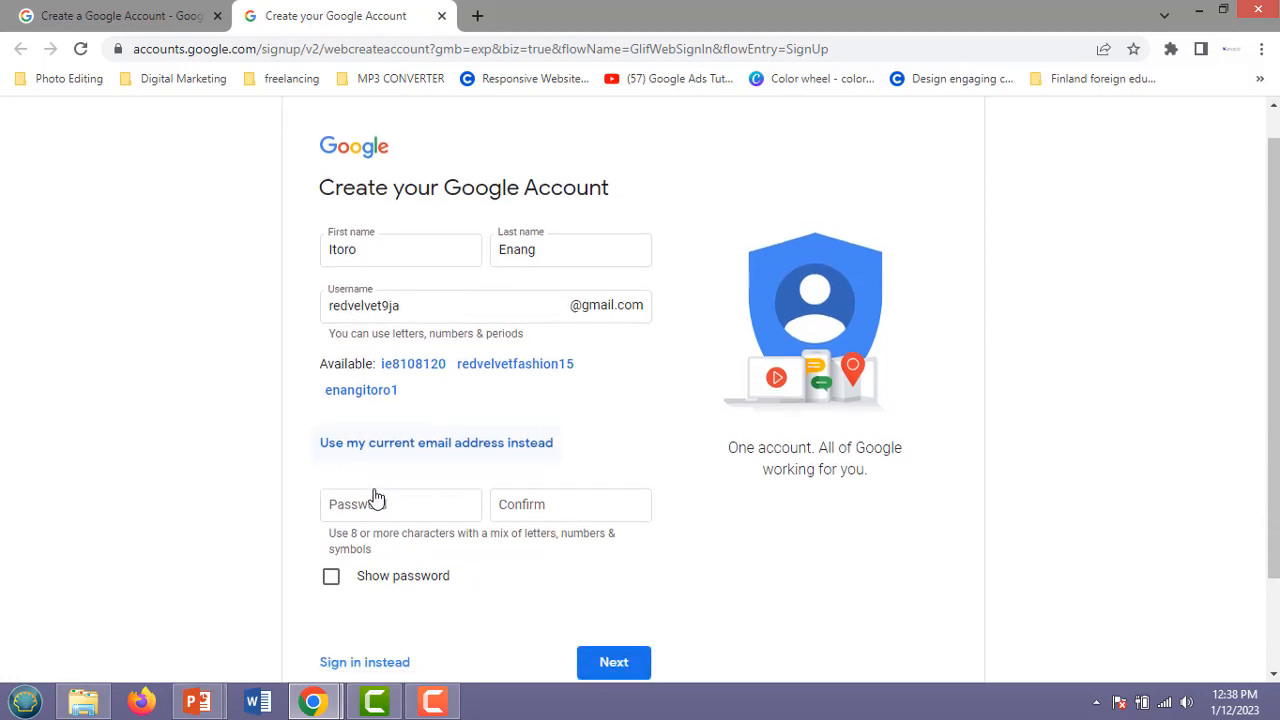
left_click(356, 392)
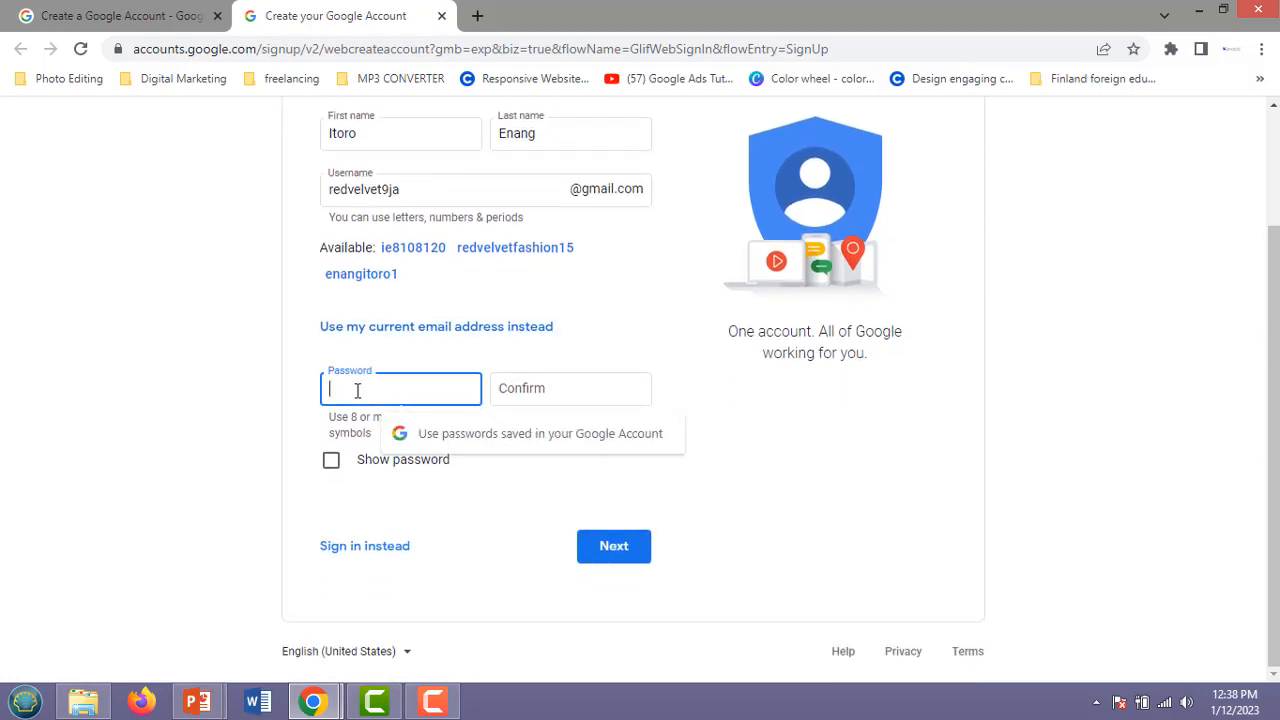
left_click(365, 418)
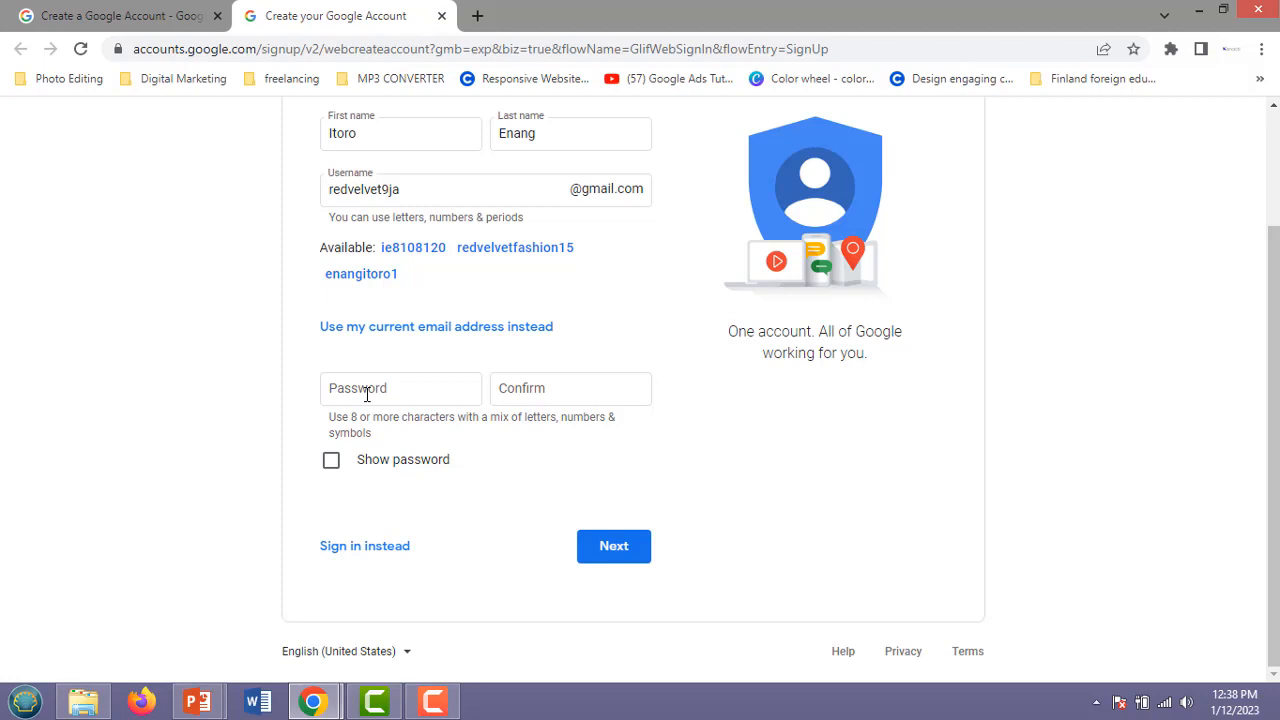
left_click(364, 390)
type("1")
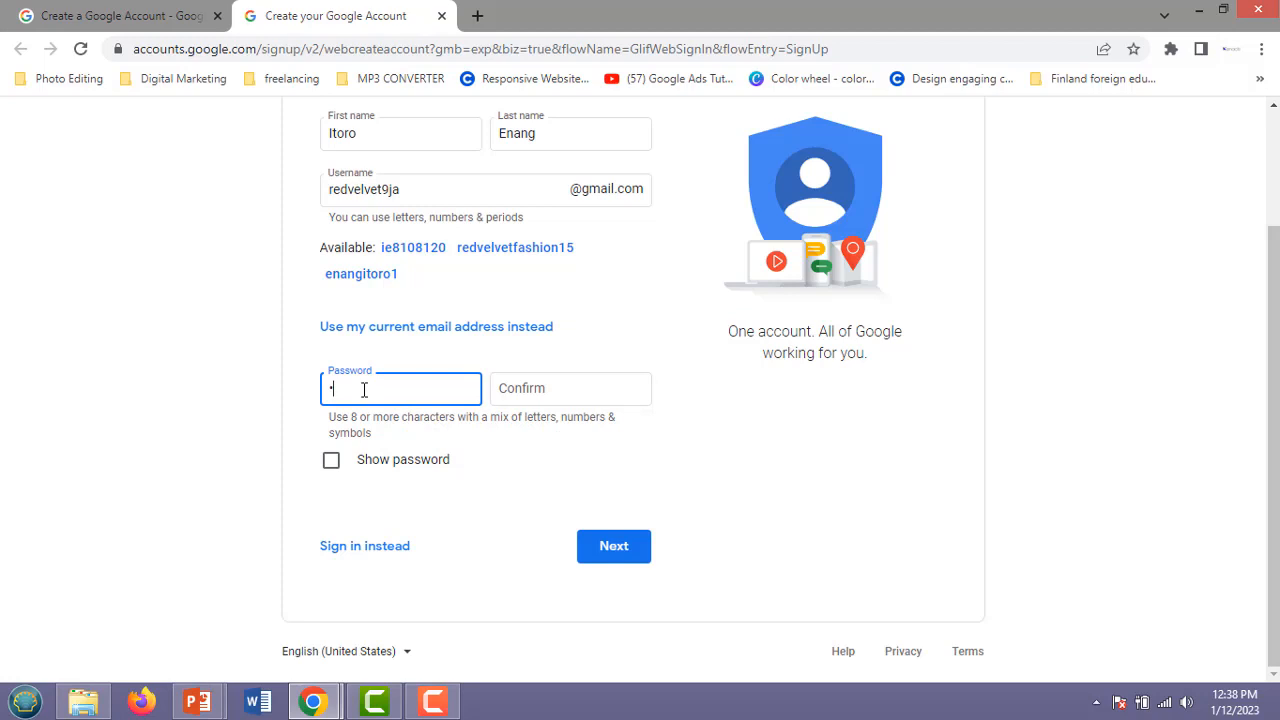
type("23456789012")
key("BackSpace")
key("BackSpace")
key("BackSpace")
key("BackSpace")
key("BackSpace")
key("BackSpace")
key("BackSpace")
key("BackSpace")
key("BackSpace")
key("BackSpace")
key("BackSpace")
key("BackSpace")
type("************")
left_click(570, 389)
type("****")
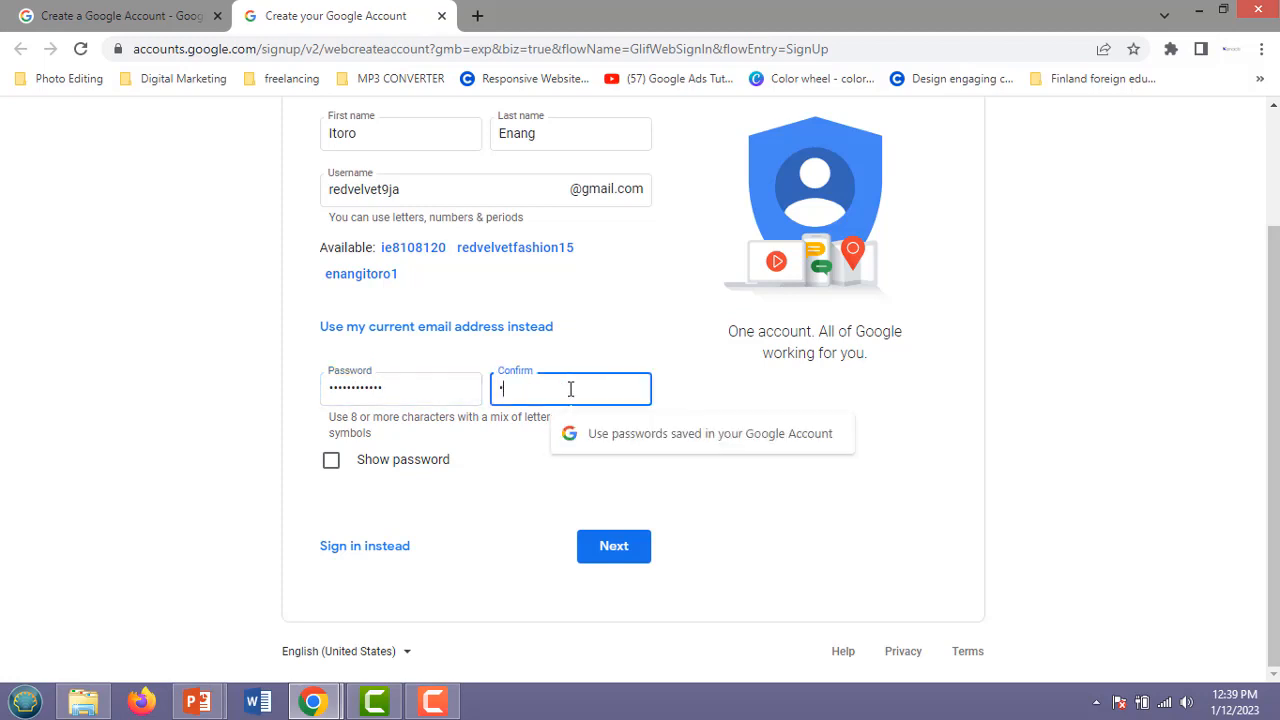
type("****")
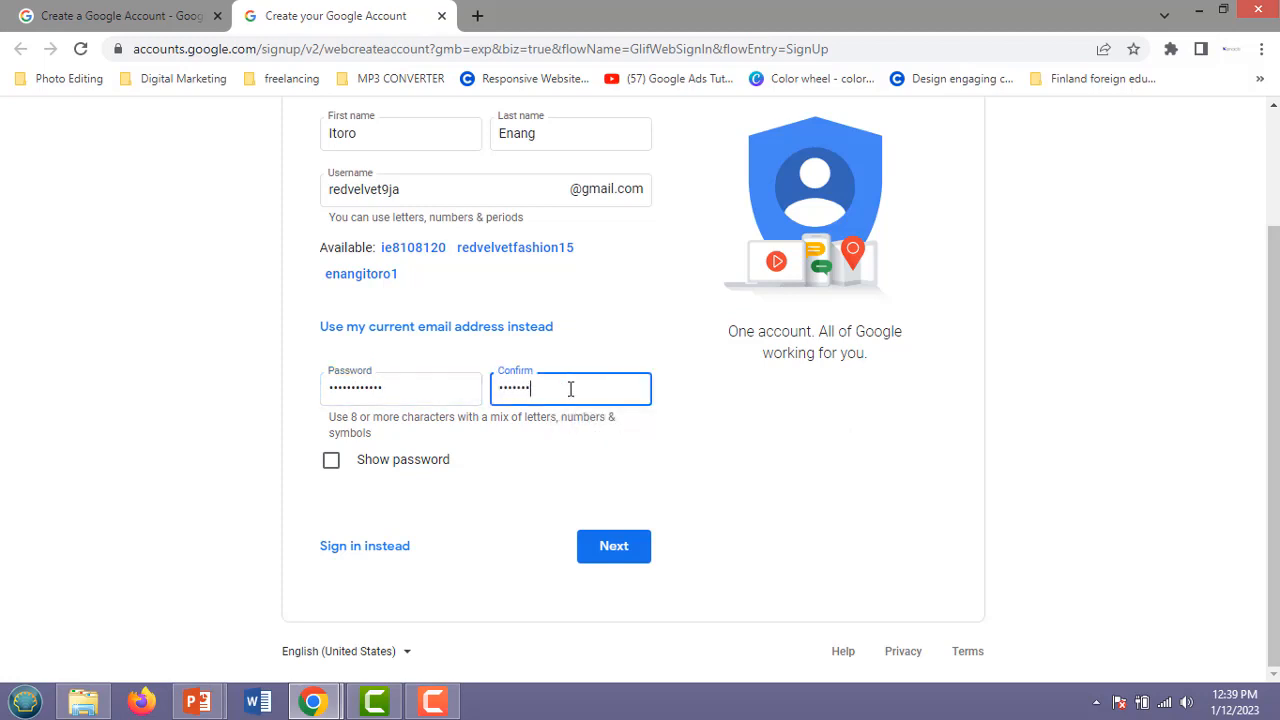
type("****")
Submit the name, username and password, then enter and correct the phone number.
left_click(612, 551)
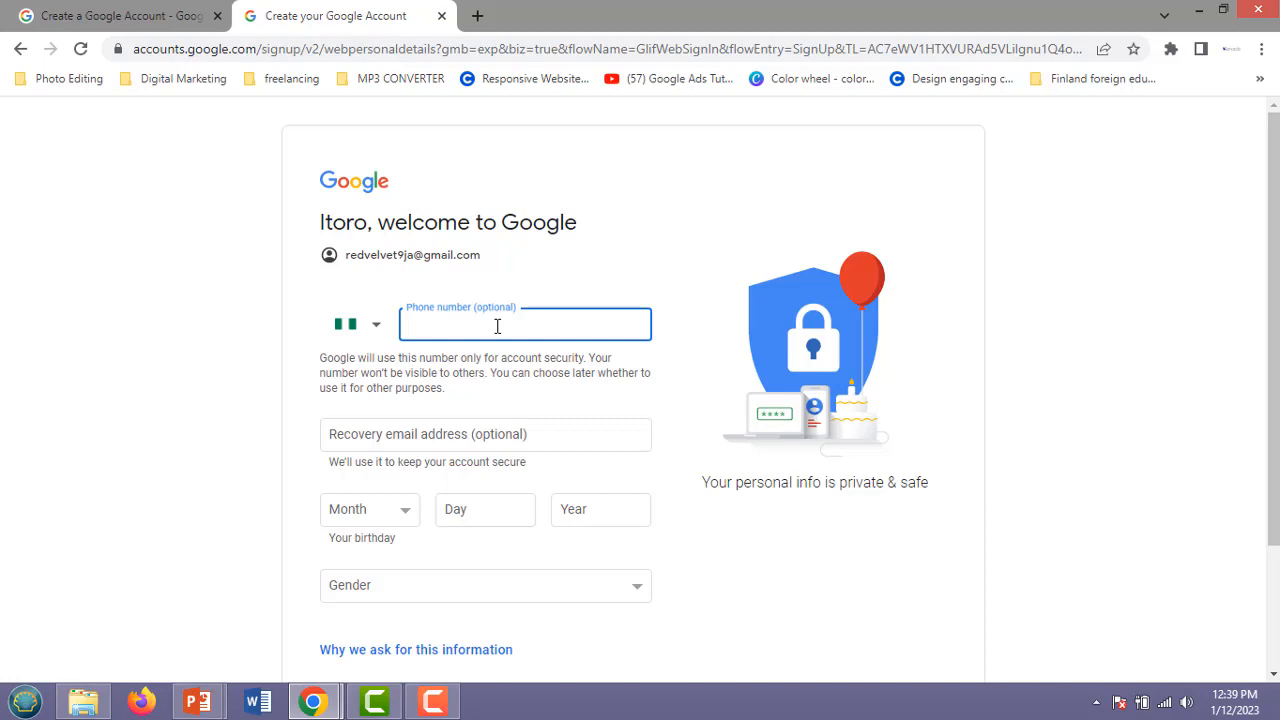
Enter the recovery email address on the personal-details page.
scroll(510, 370, "down", 1)
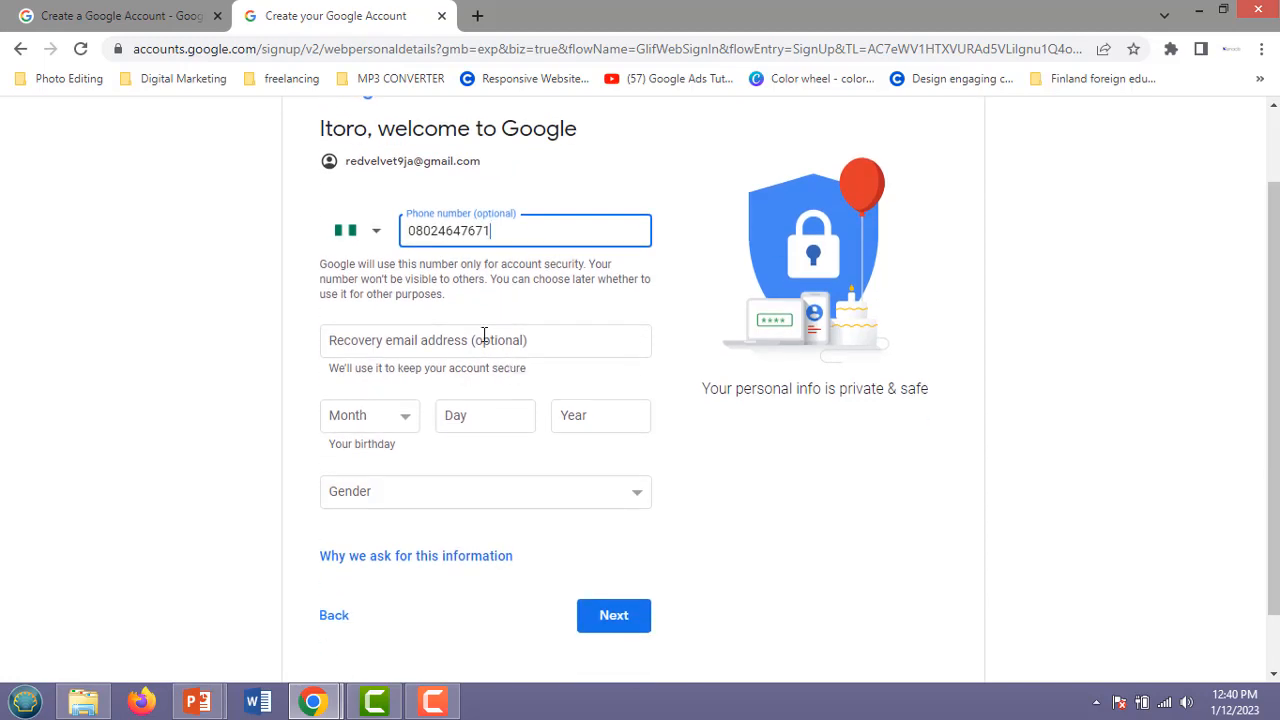
left_click(476, 337)
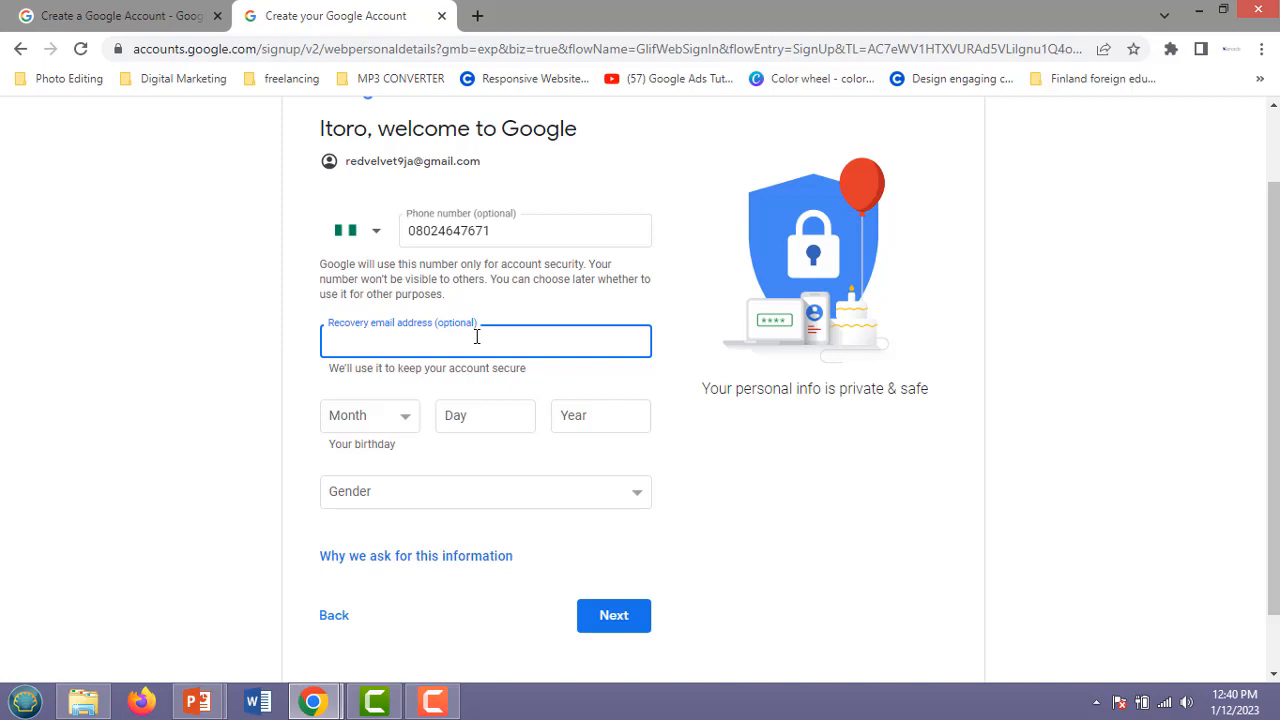
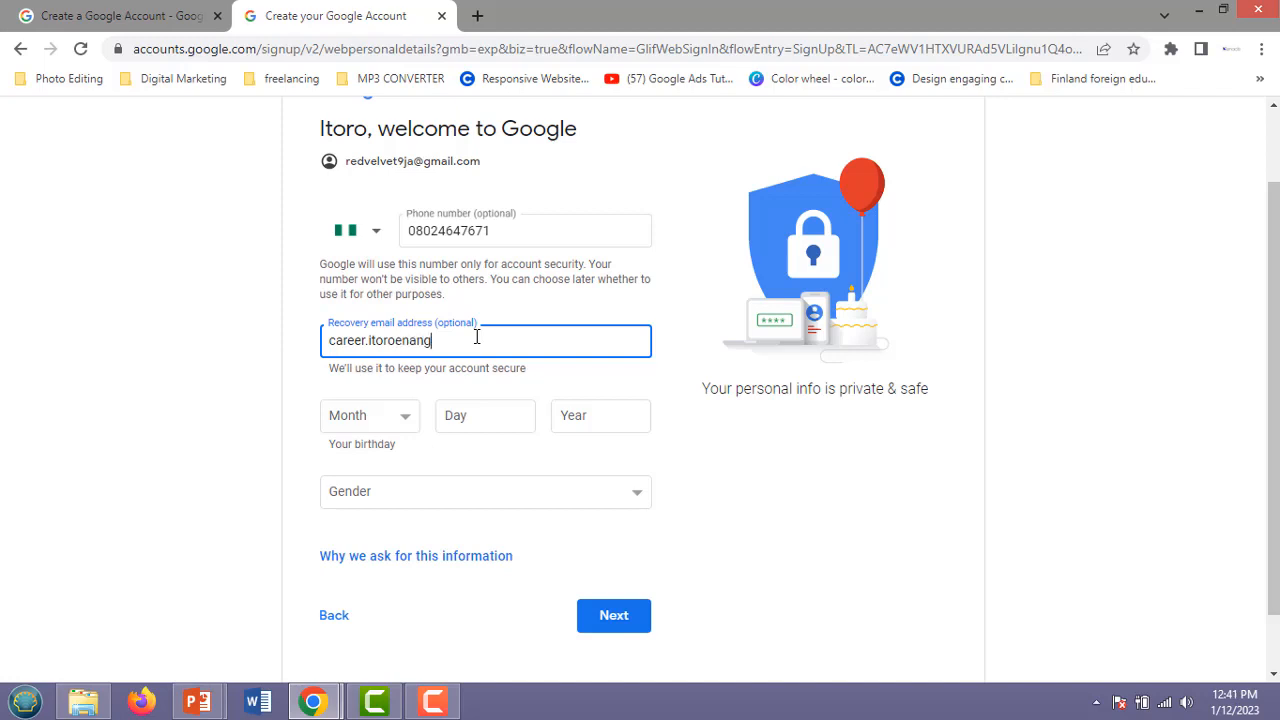
Enter an initial birthday of April, day 05, with the year partly typed.
left_click(405, 424)
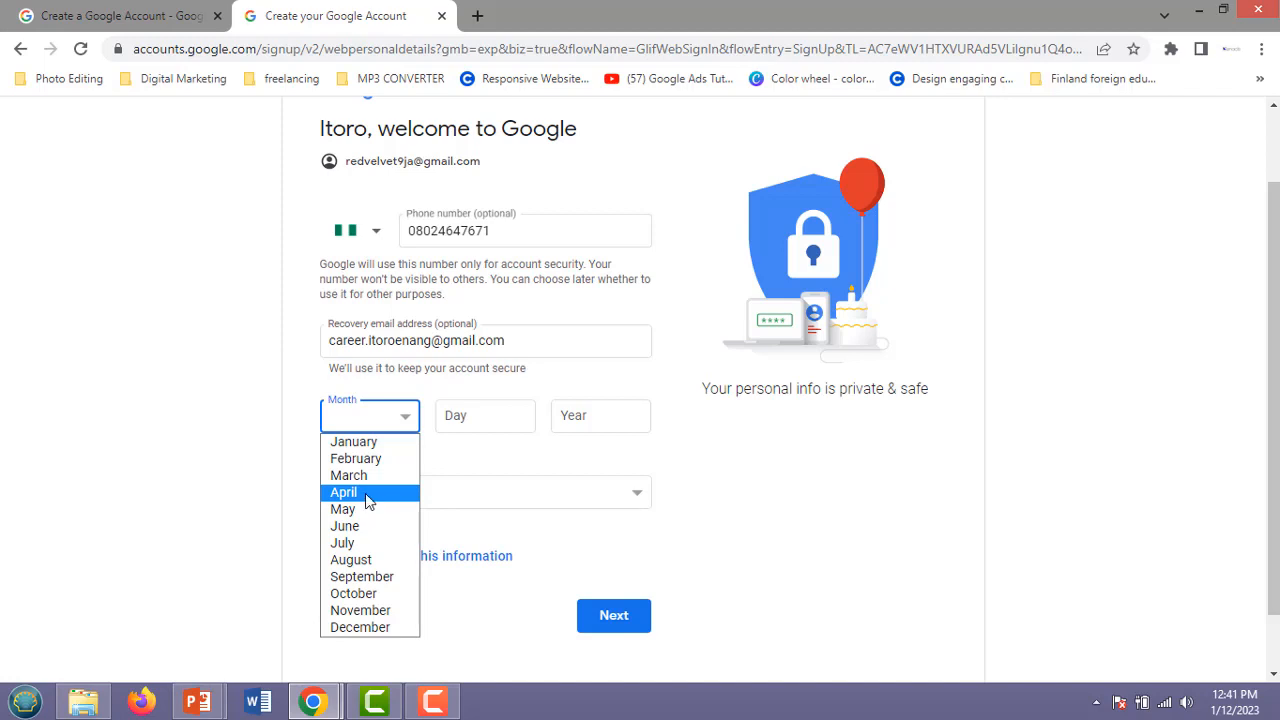
left_click(367, 493)
left_click(465, 414)
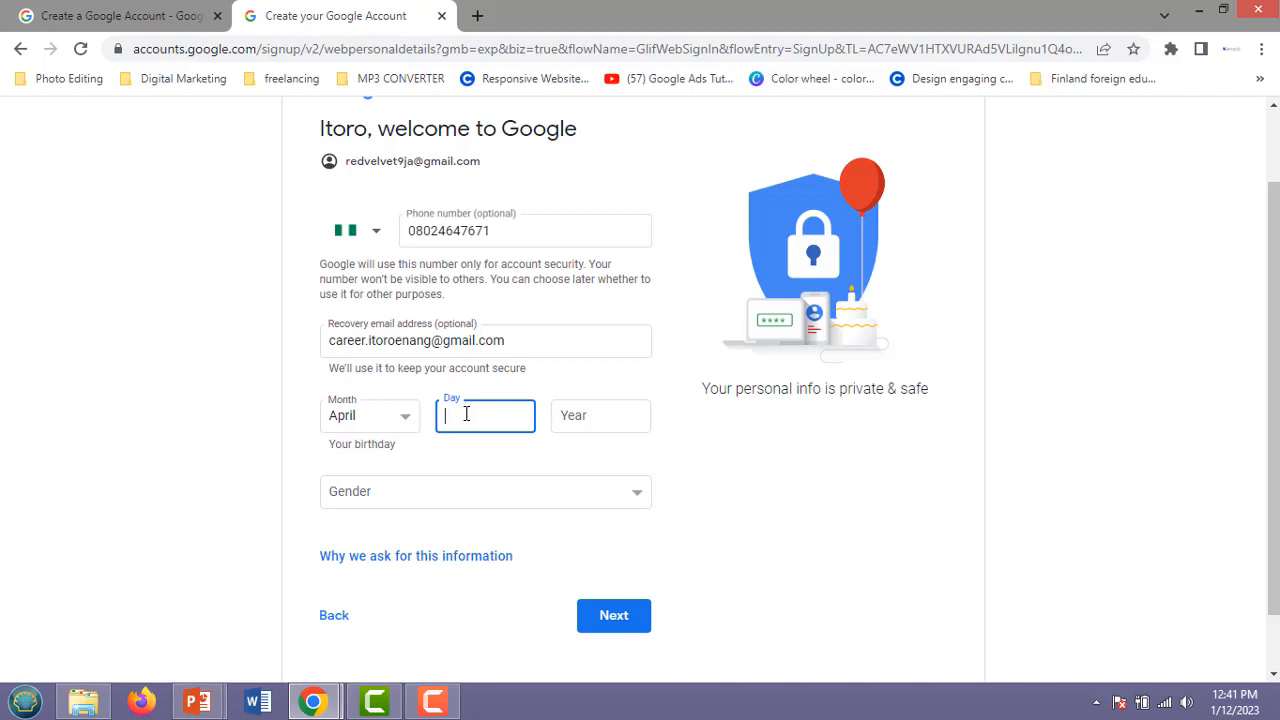
type("05")
left_click(572, 418)
type("19")
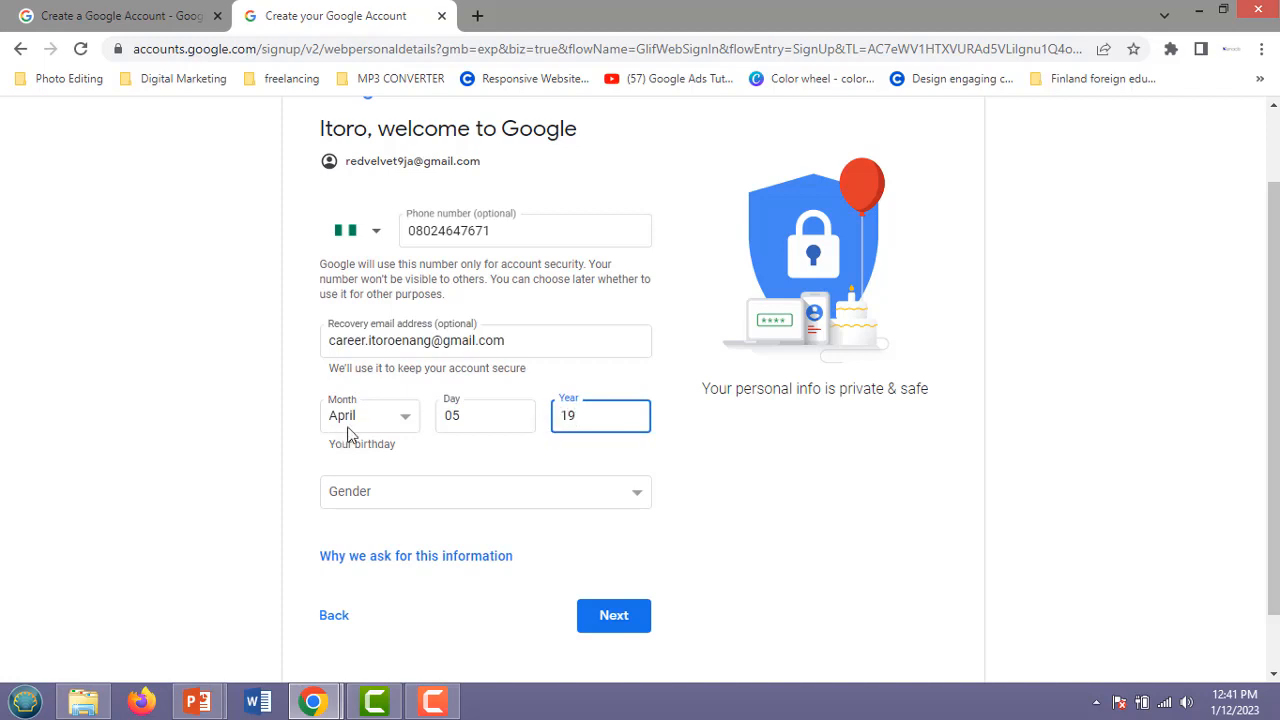
left_click(402, 420)
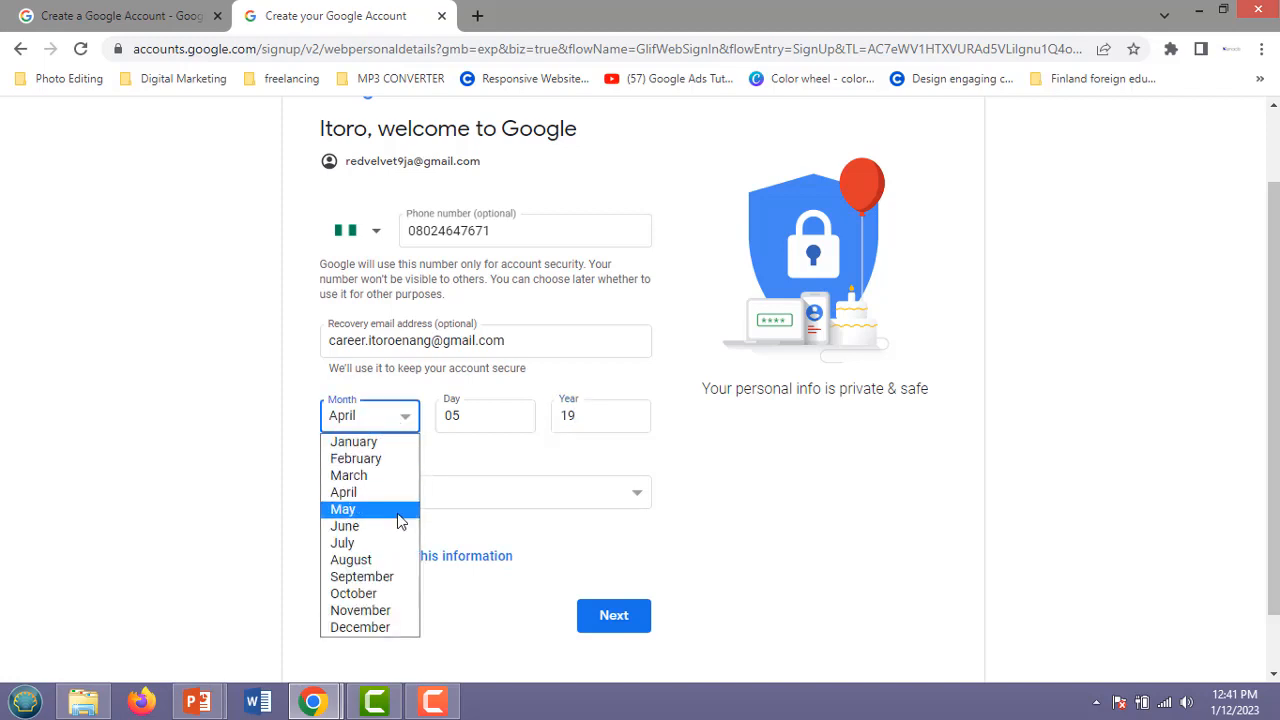
left_click(398, 512)
left_click(479, 413)
key("BackSpace")
key("BackSpace")
type("21")
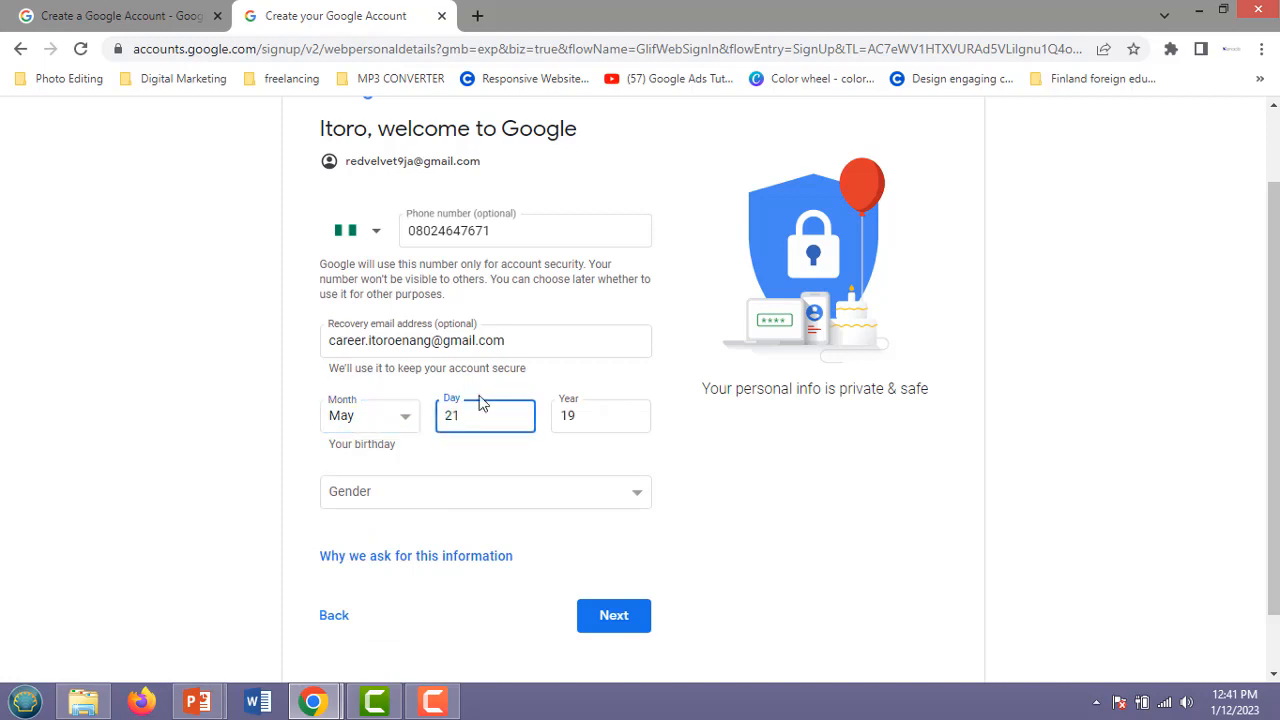
left_click(590, 415)
key("BackSpace")
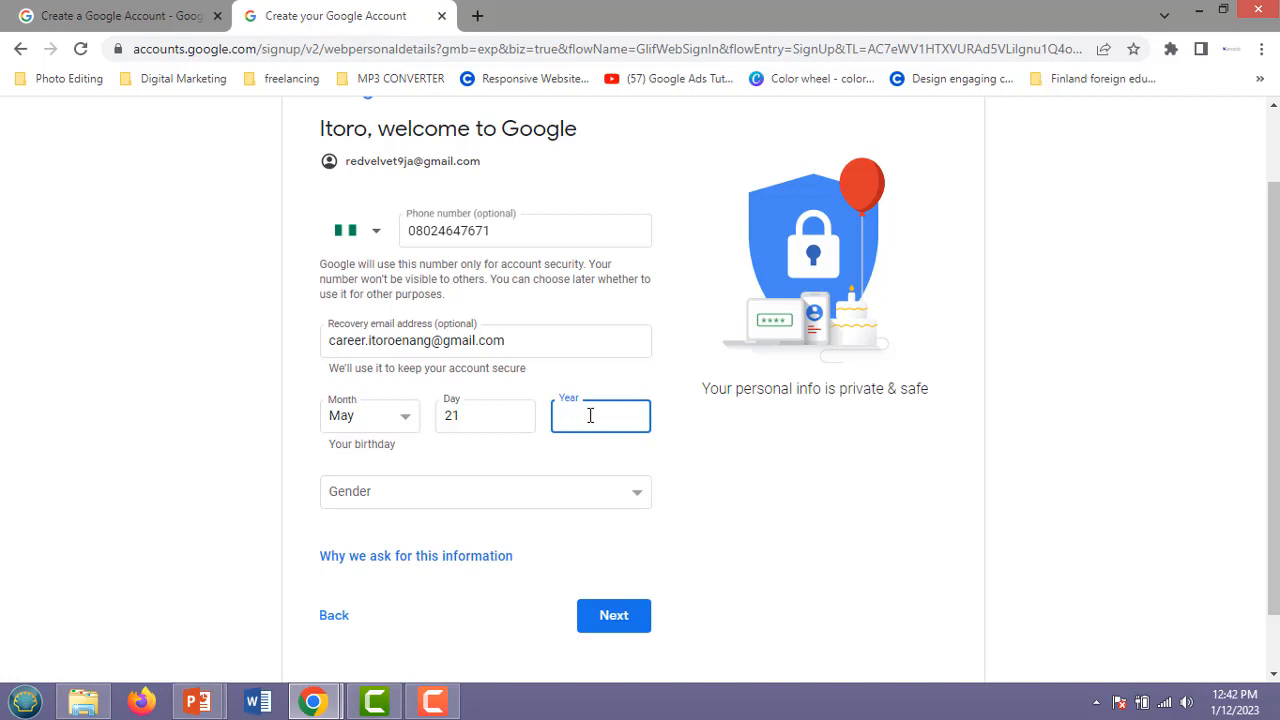
type("1992")
Set the gender to Female.
left_click(350, 498)
left_click(326, 520)
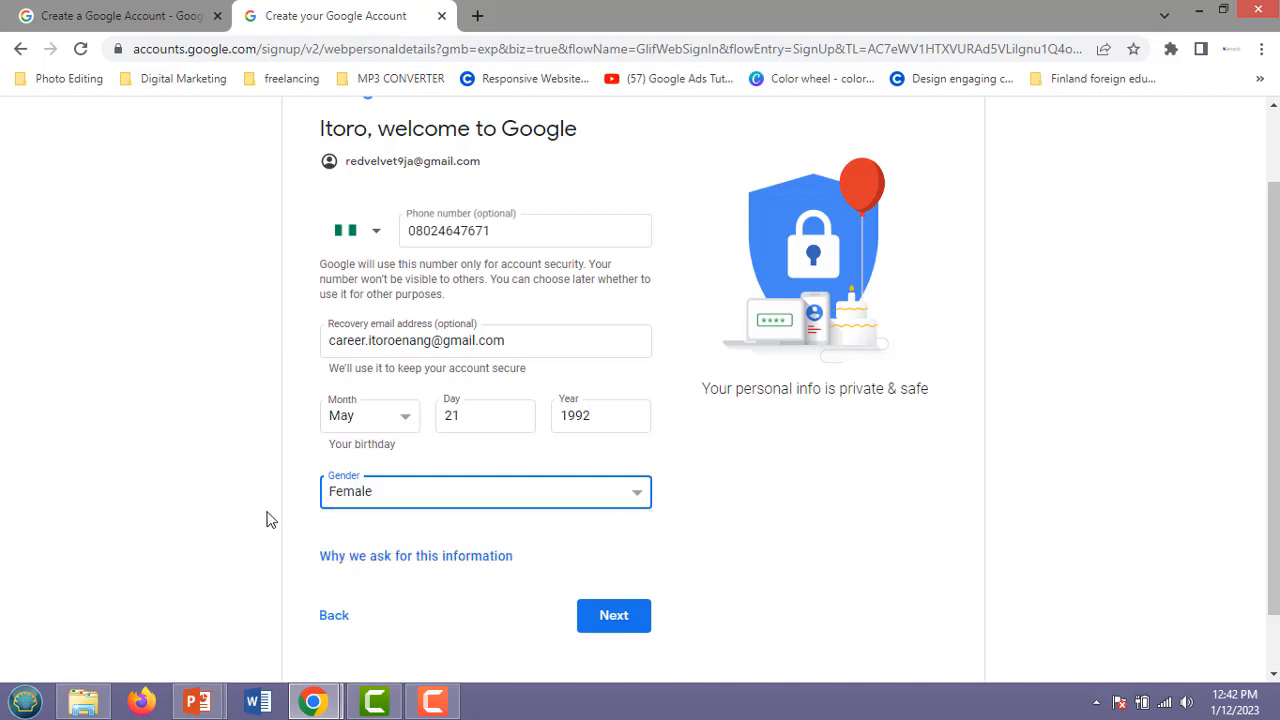
scroll(113, 410, "down", 2)
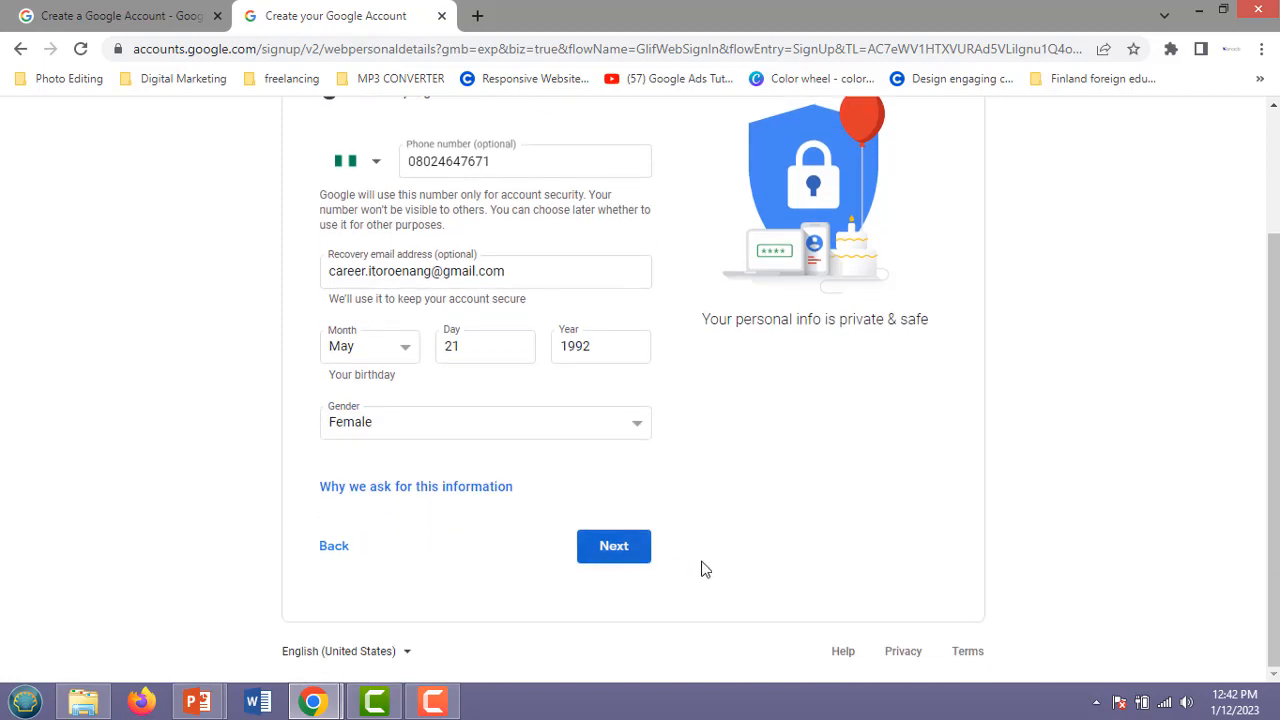
Submit the personal details and agree to the Privacy and Terms at the bottom of the page.
left_click(625, 557)
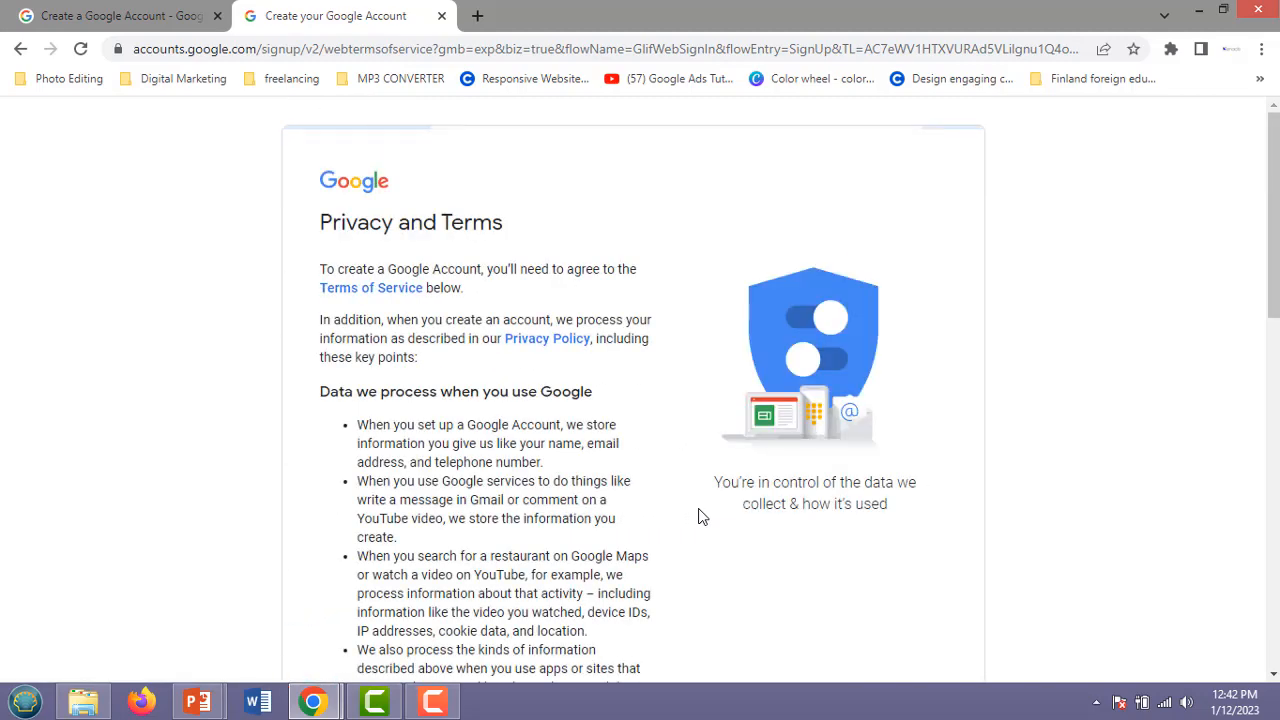
scroll(639, 410, "down", 10)
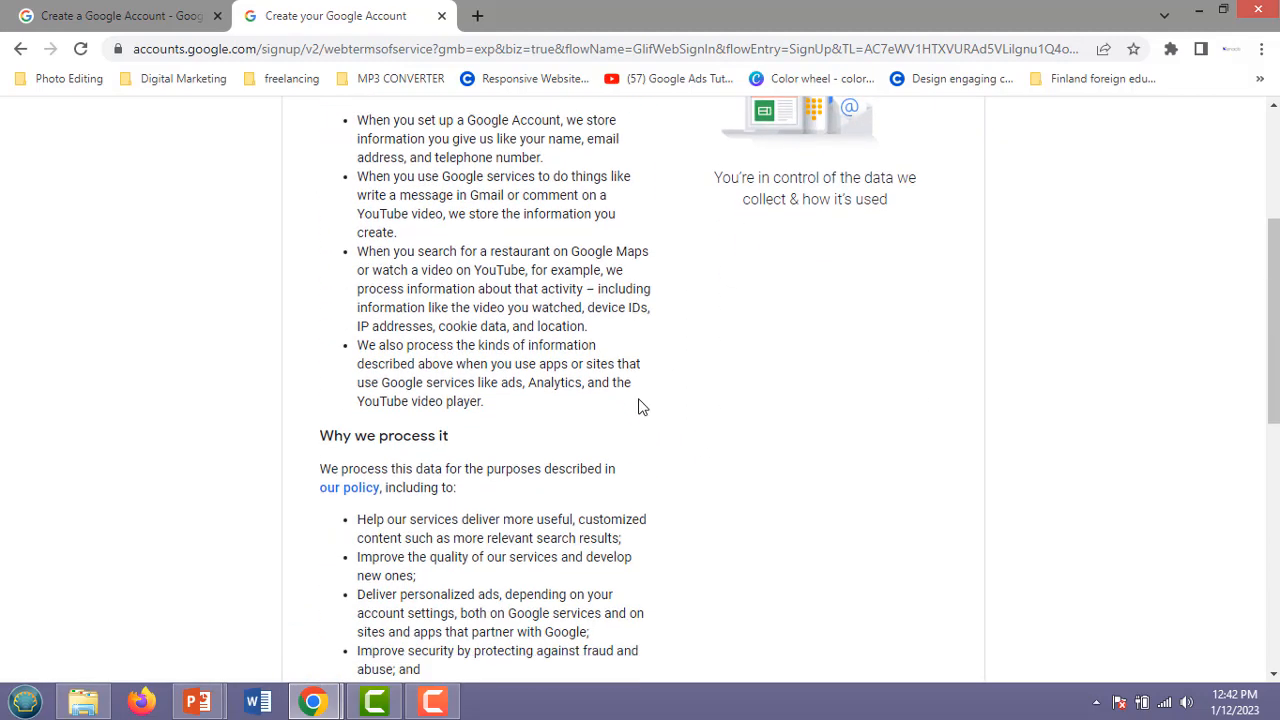
scroll(639, 410, "down", 1)
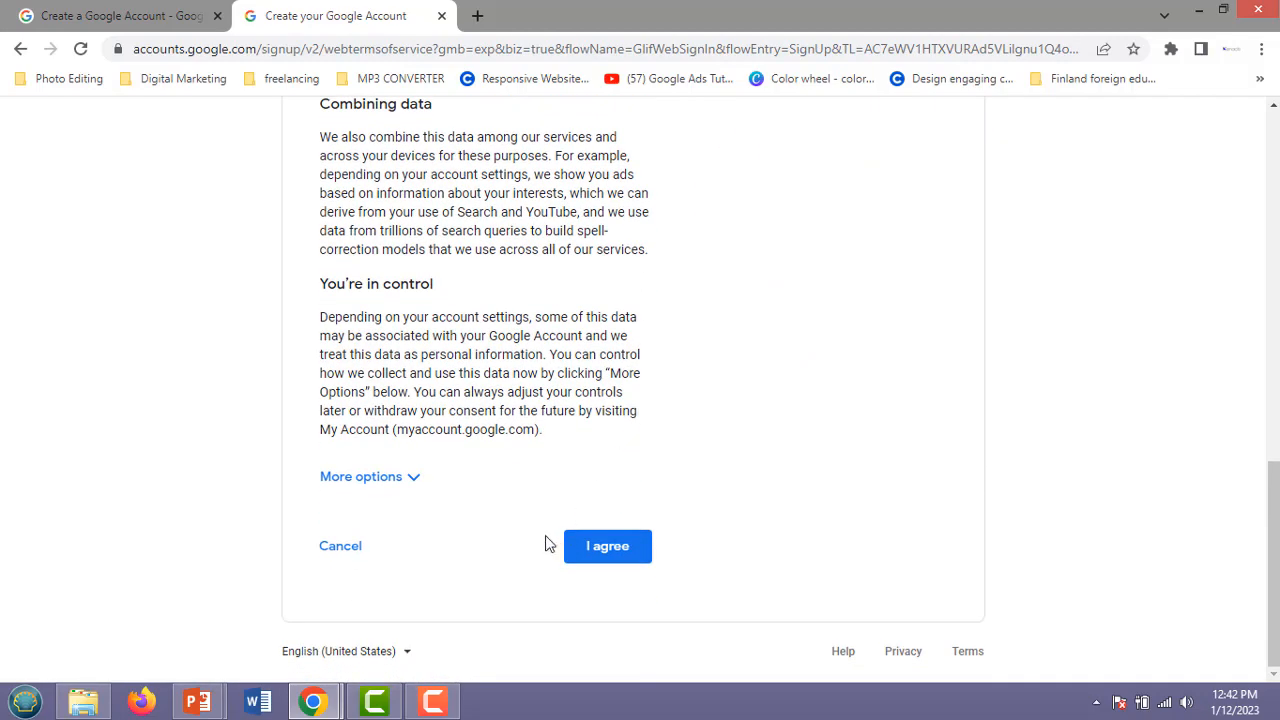
left_click(606, 549)
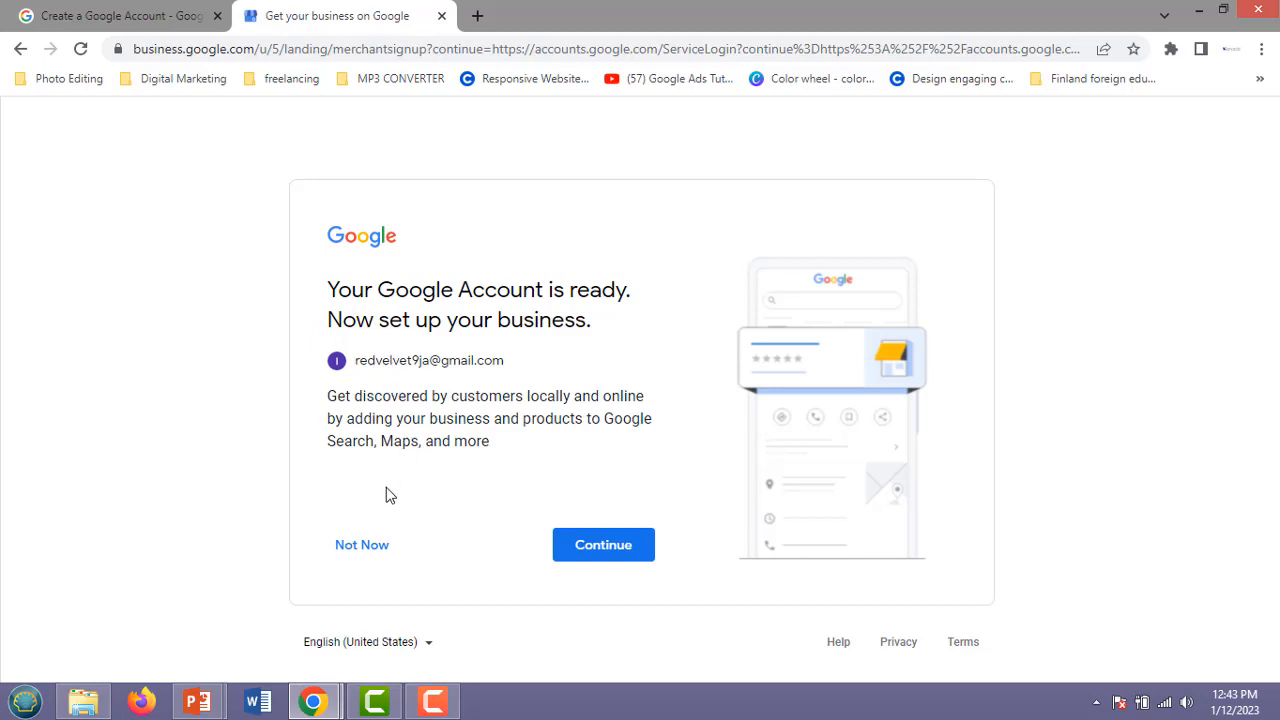
Choose Not Now on the business setup page and open the new account's Gmail.
left_click(364, 555)
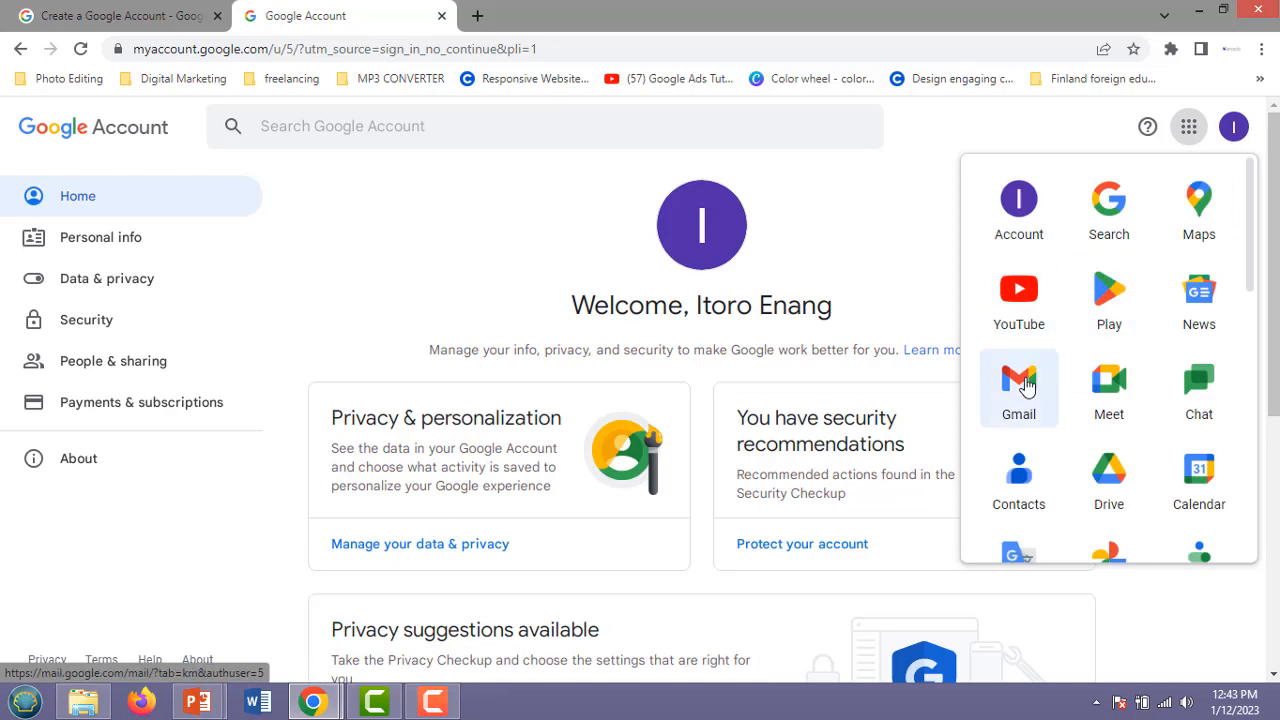
left_click(1019, 382)
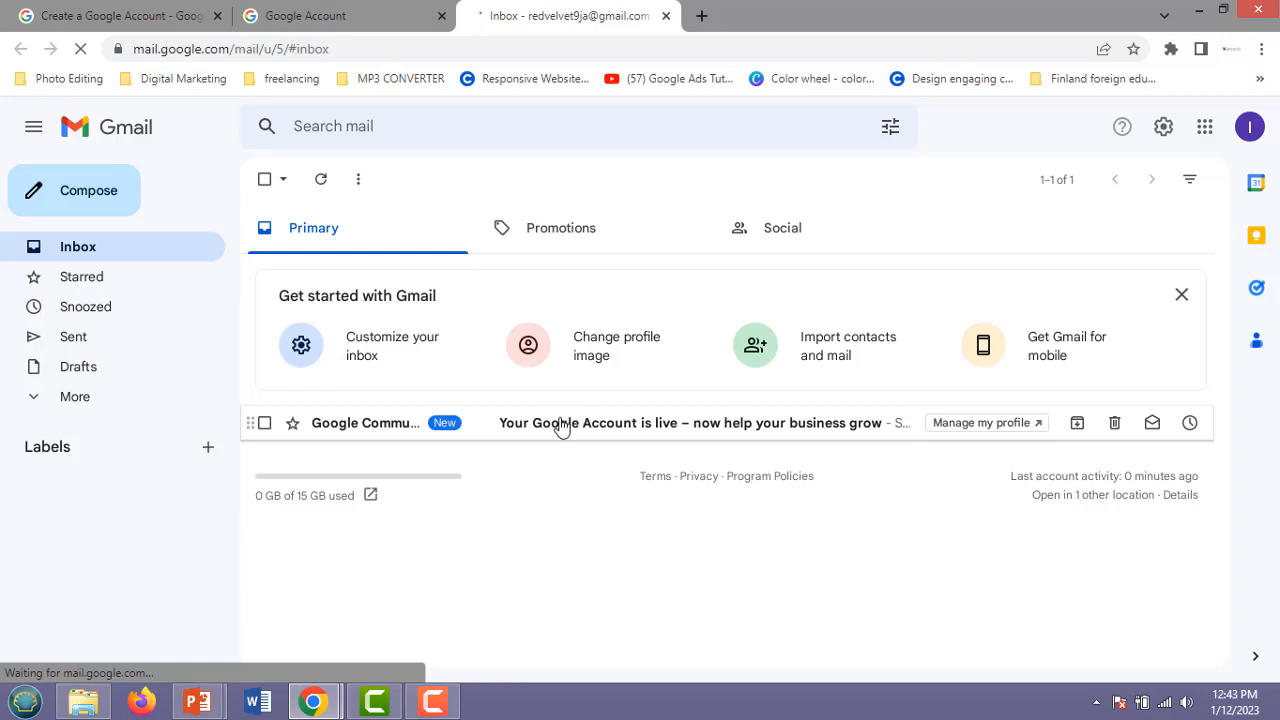
Review recent activity on the Google Account Security page, then go back to the Gmail inbox tab.
left_click(335, 16)
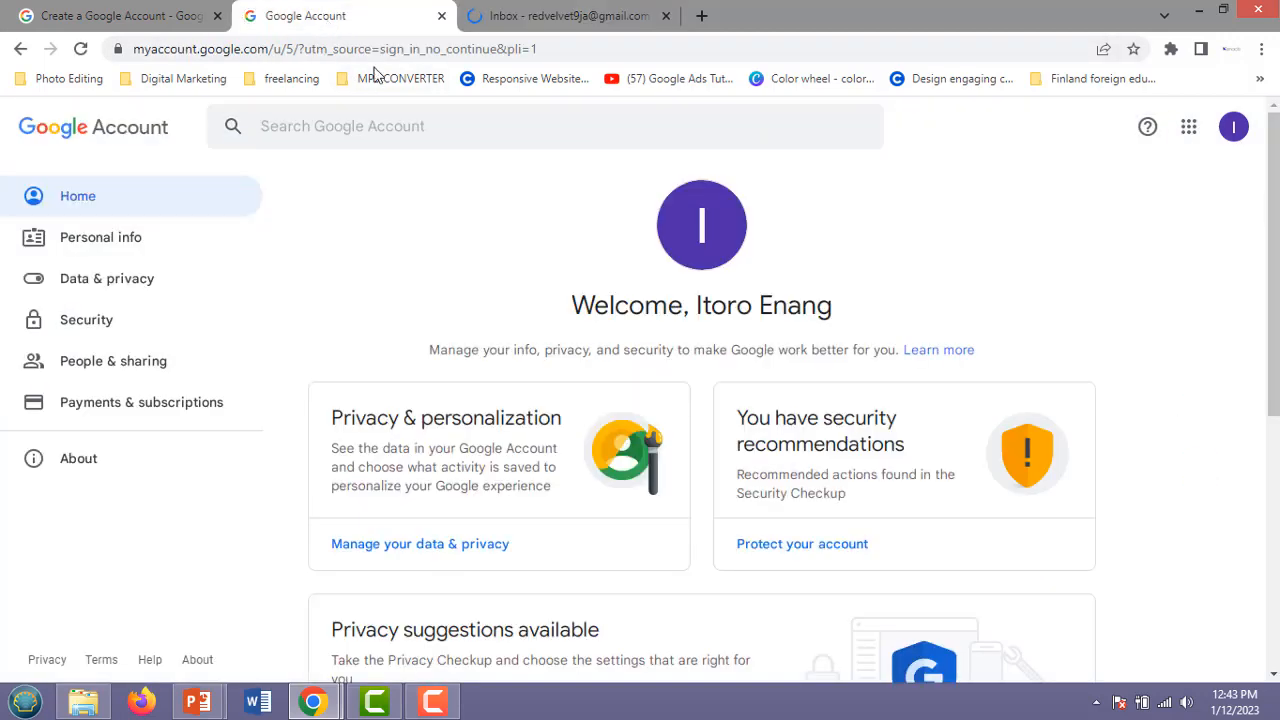
scroll(560, 425, "down", 2)
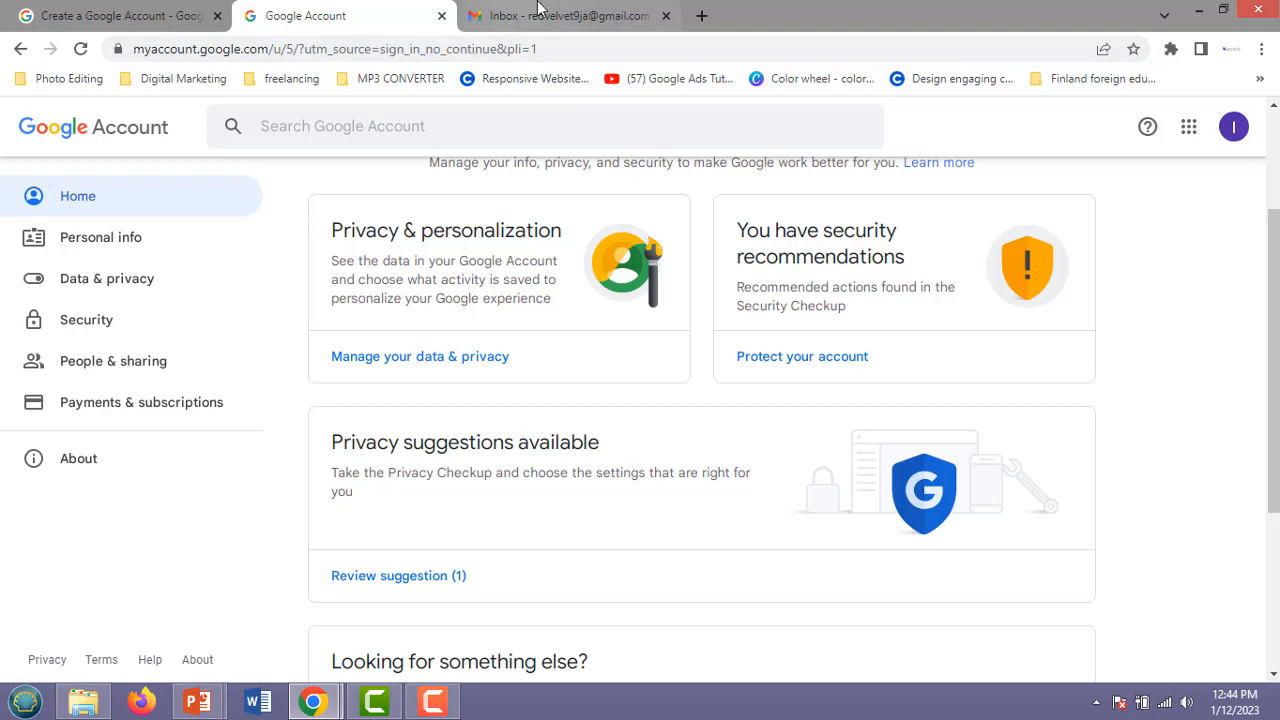
left_click(86, 320)
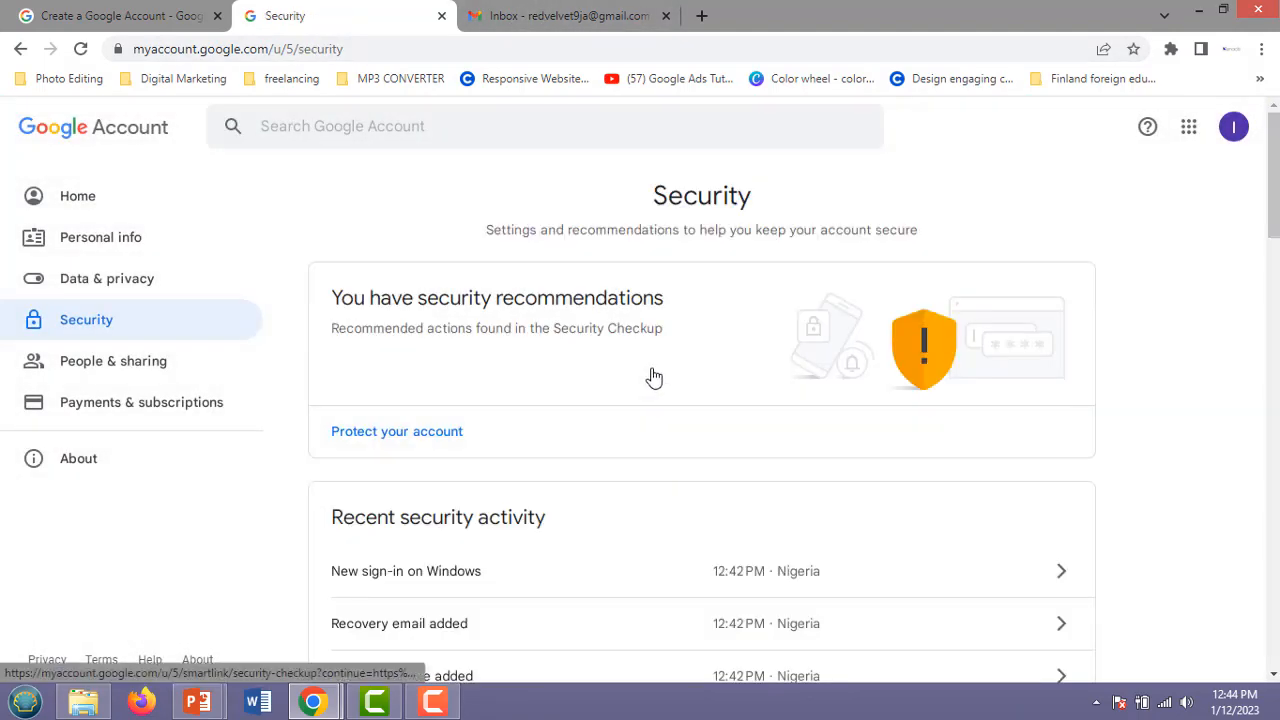
scroll(650, 374, "down", 1)
scroll(648, 378, "down", 2)
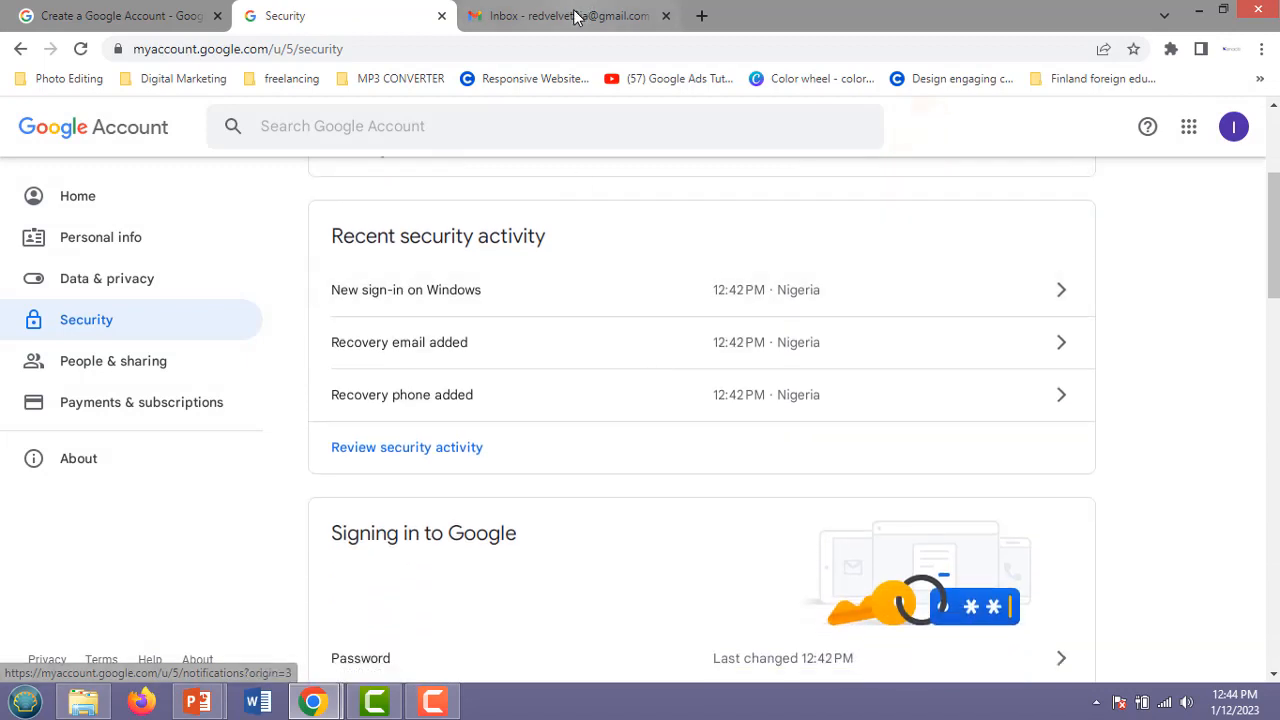
left_click(570, 16)
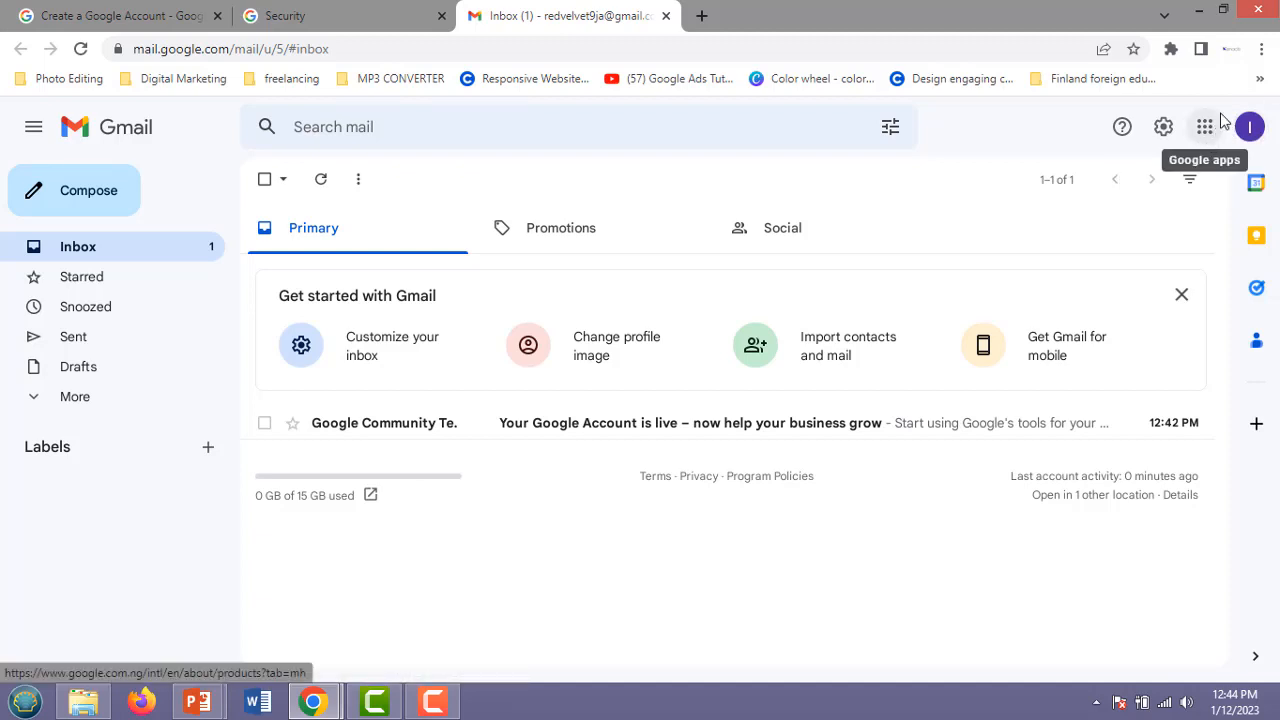
Open the Google Account home page from the profile avatar menu in Gmail.
left_click(1208, 132)
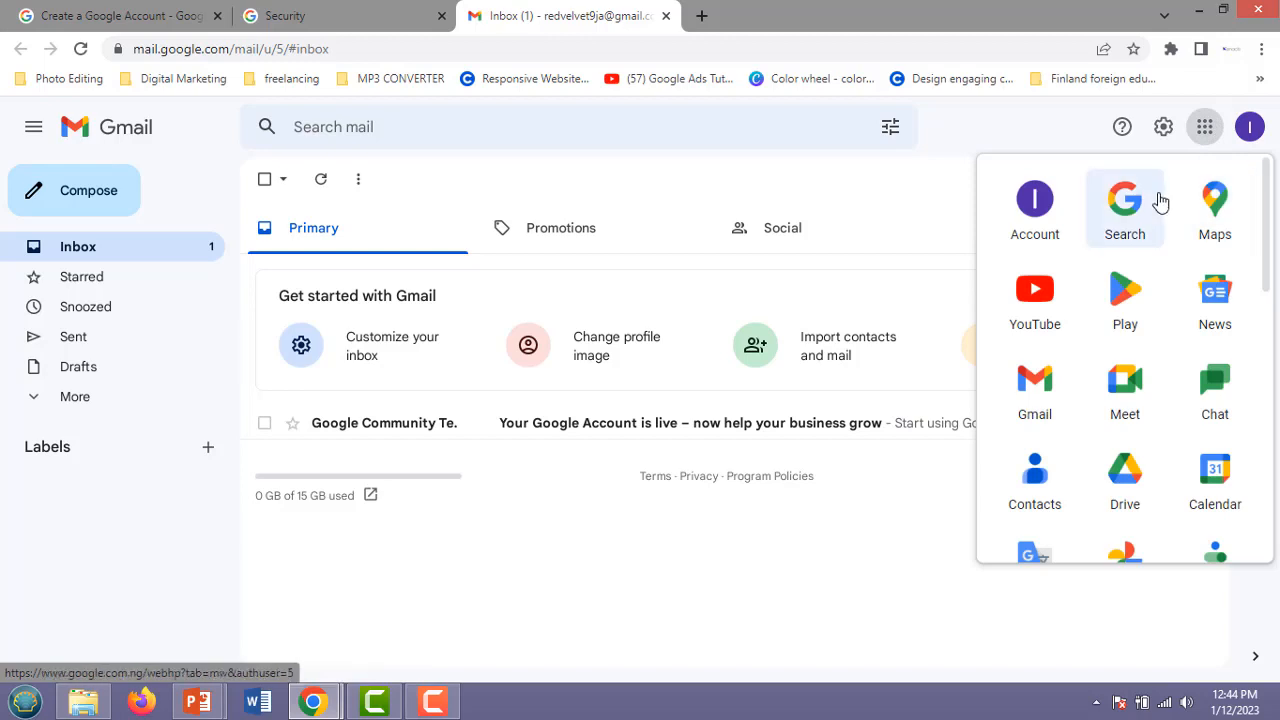
left_click(1251, 130)
left_click(1251, 130)
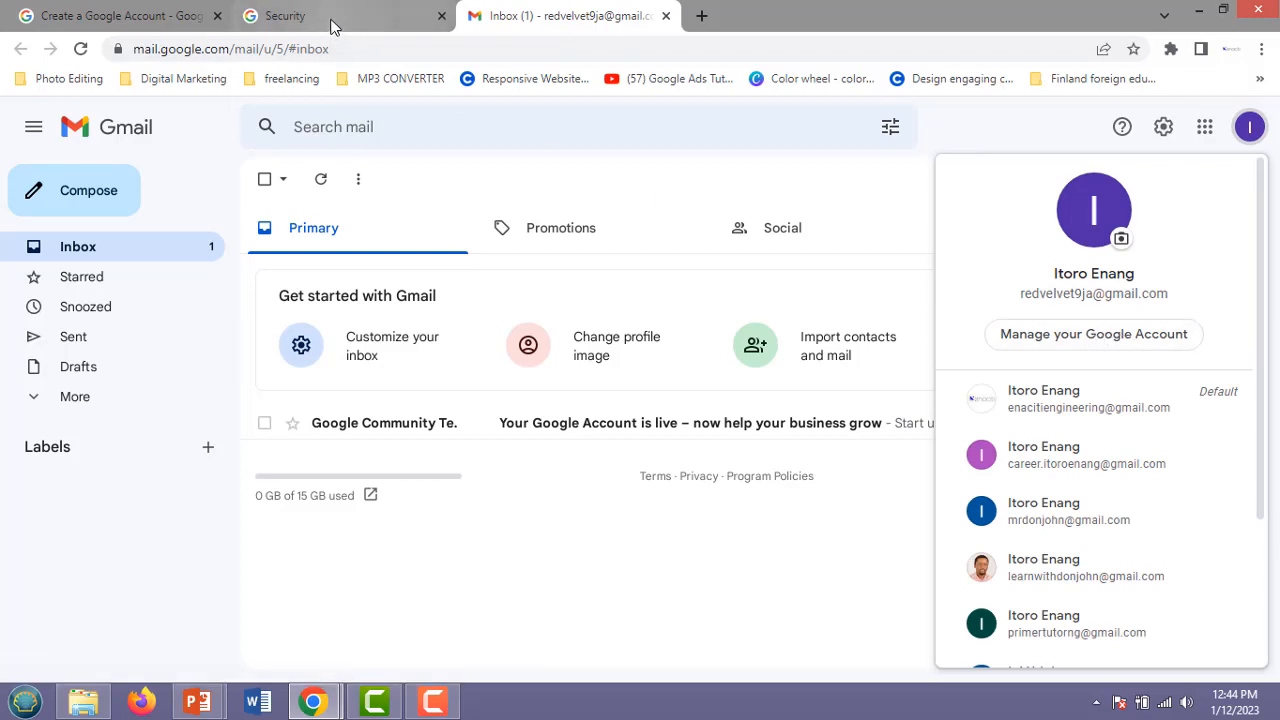
left_click(1145, 340)
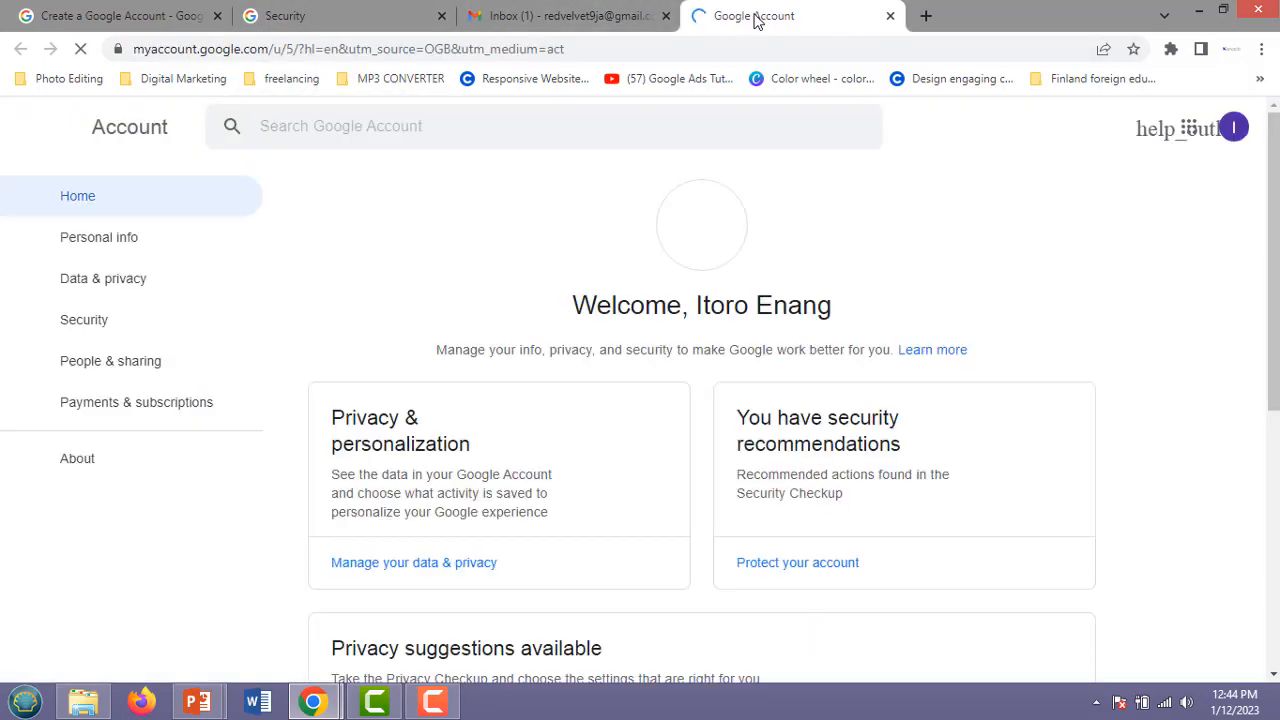
Go to Security and open the Recovery phone row under 'Ways we can verify it's you'.
left_click(64, 325)
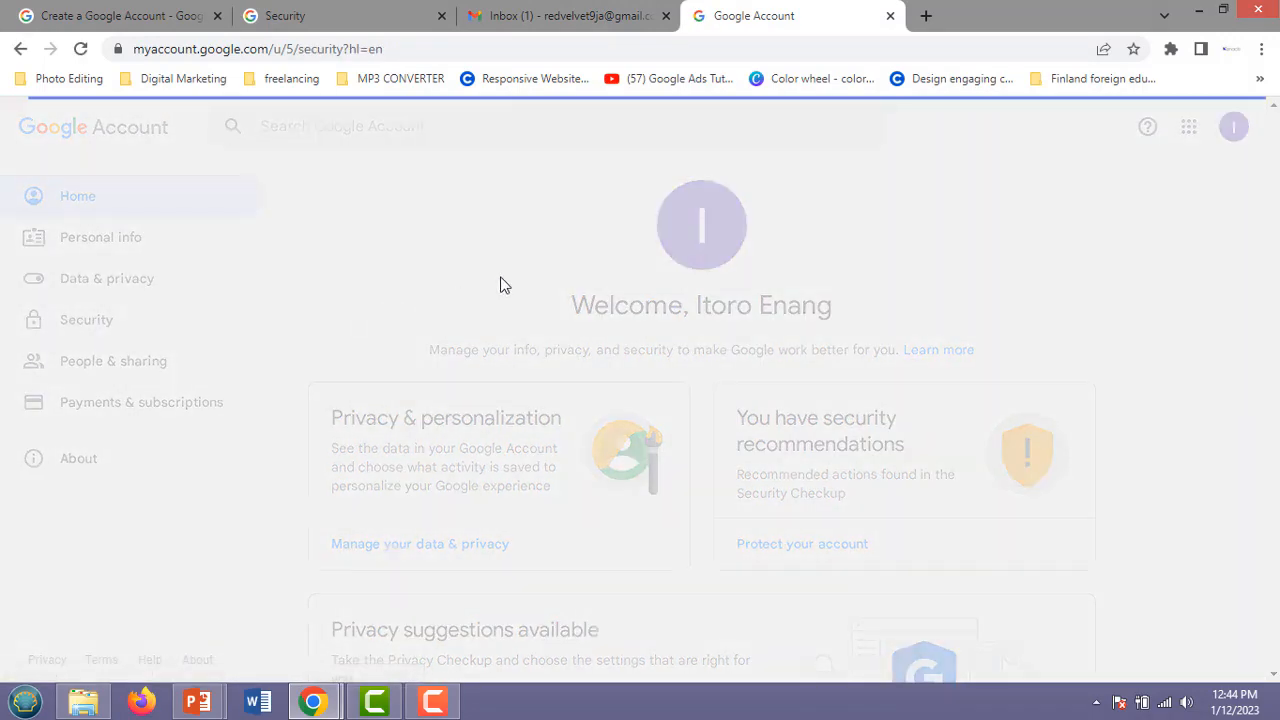
scroll(517, 311, "down", 3)
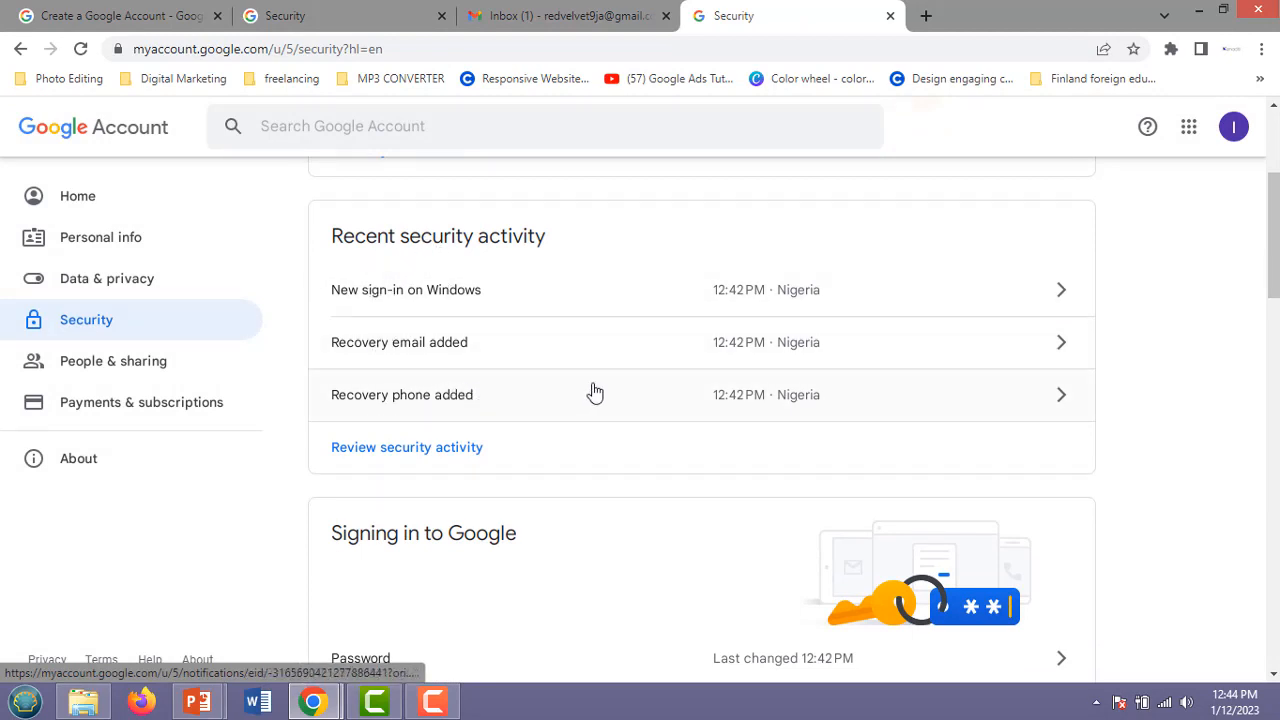
scroll(594, 392, "down", 4)
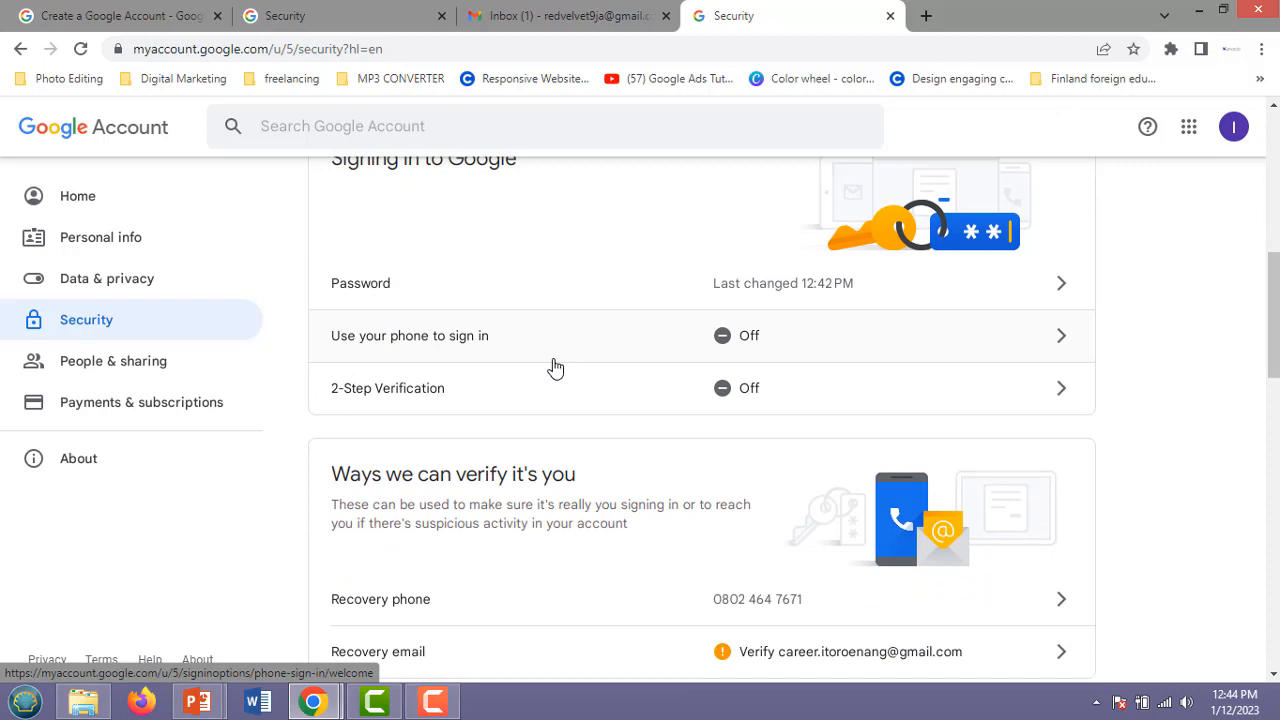
scroll(556, 368, "down", 3)
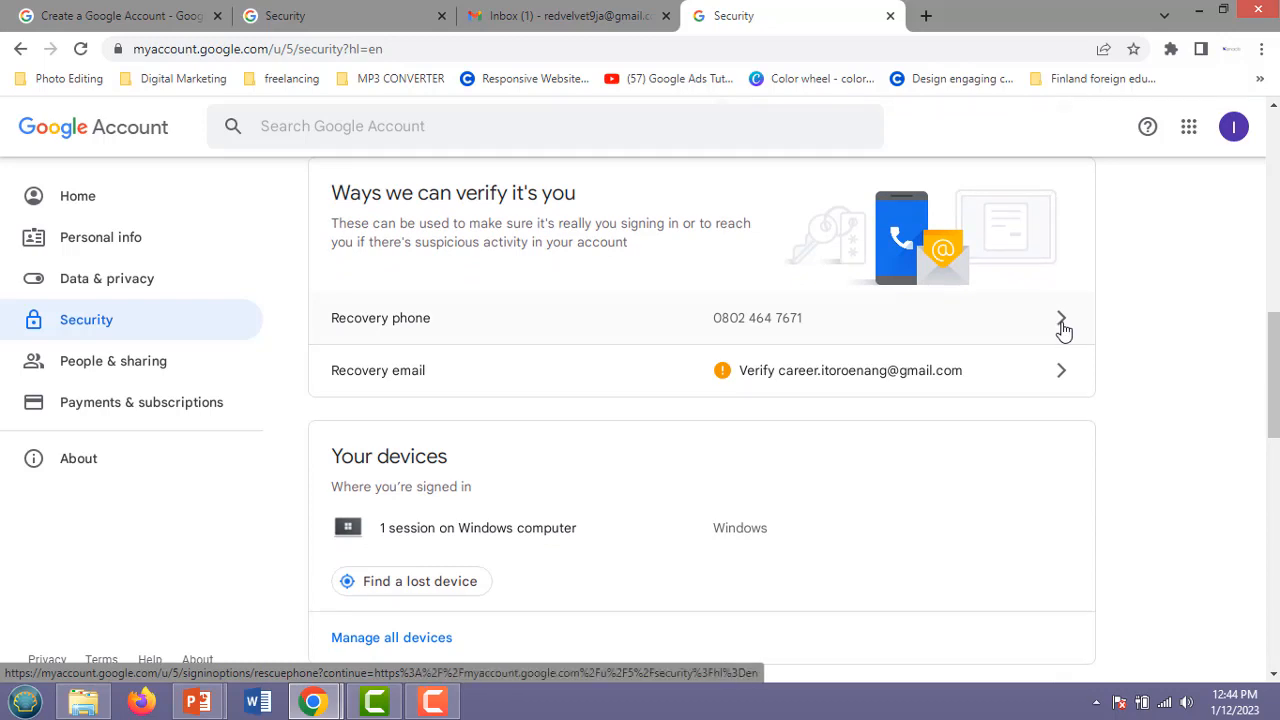
left_click(1063, 330)
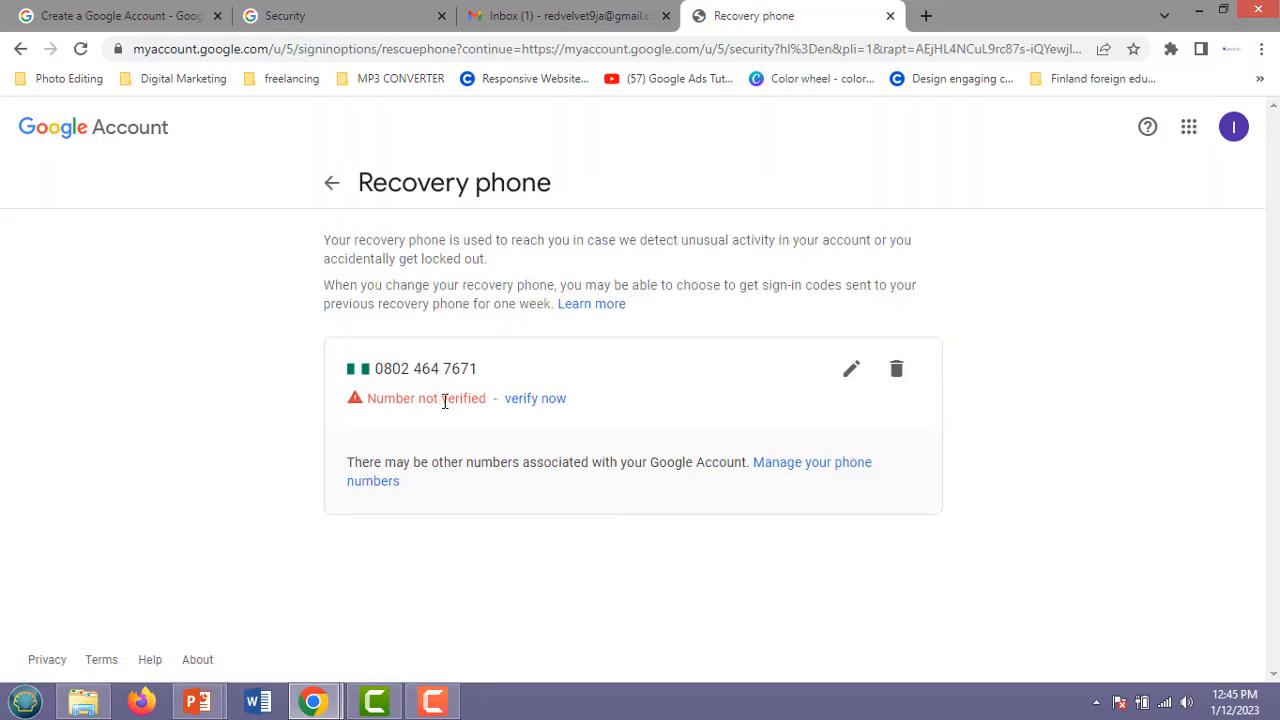
Verify the recovery phone number by requesting an SMS code and submitting it.
left_click(546, 403)
left_click(537, 399)
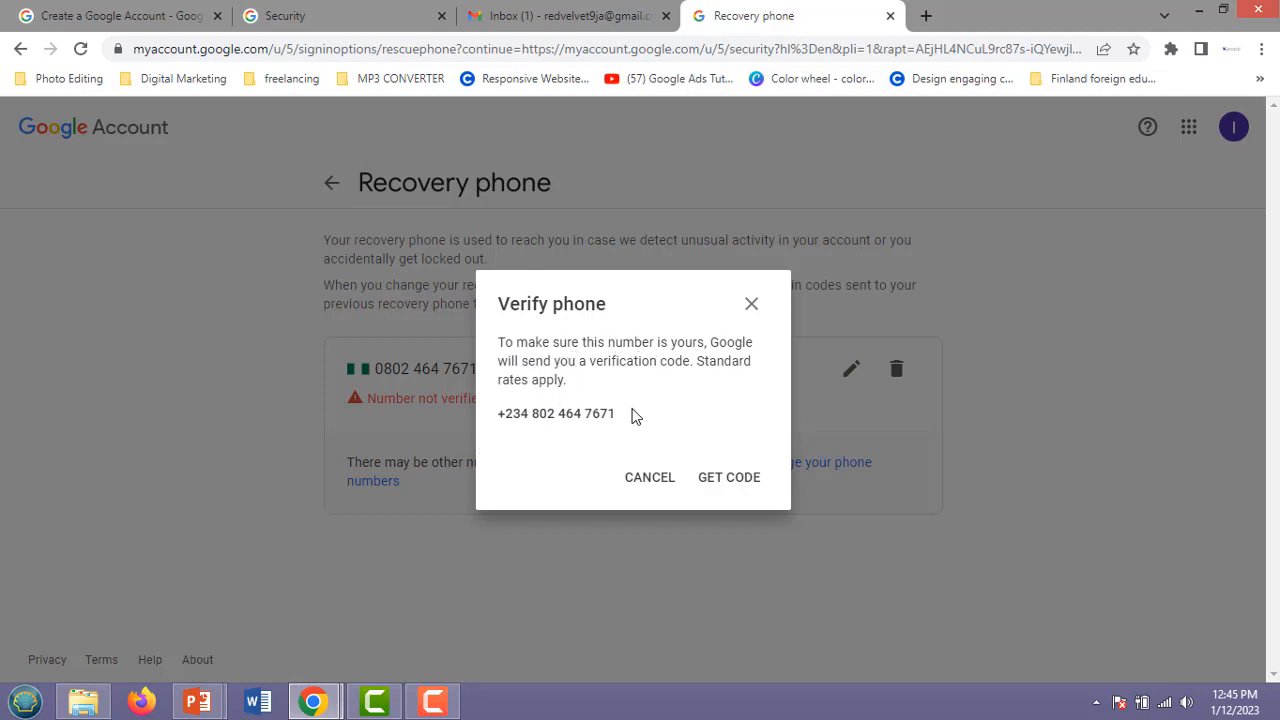
left_click(729, 479)
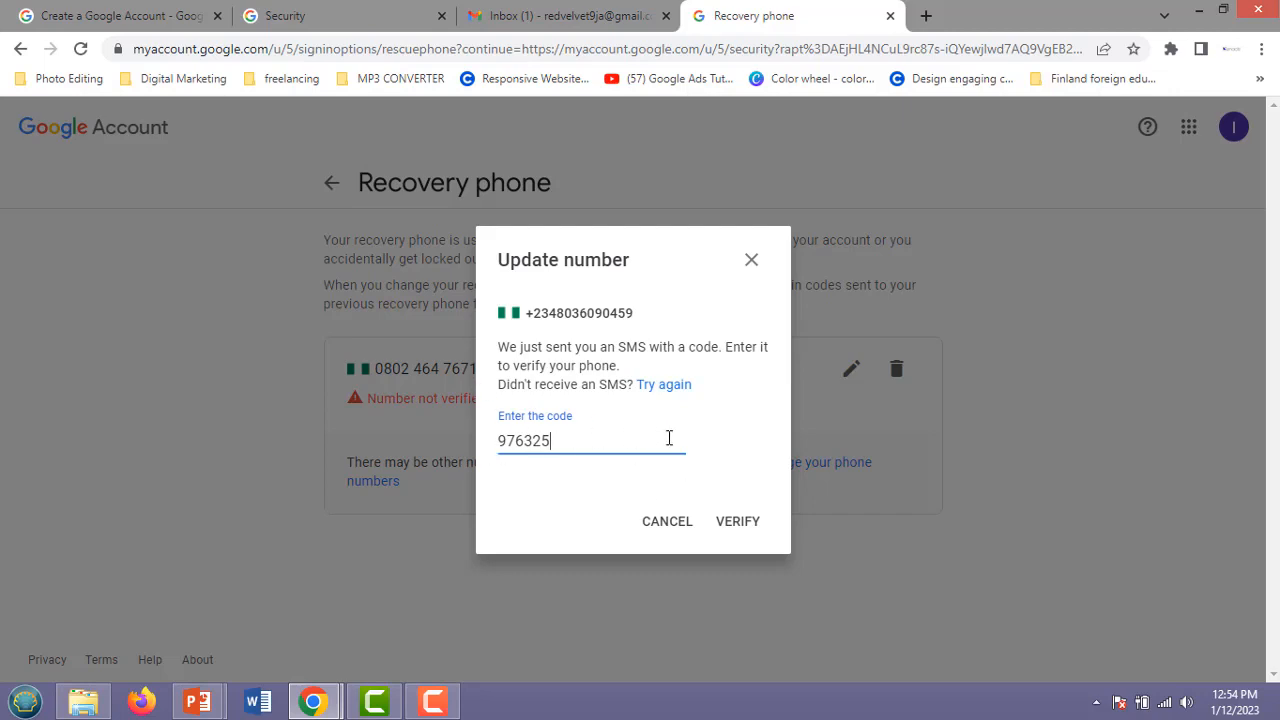
left_click(737, 525)
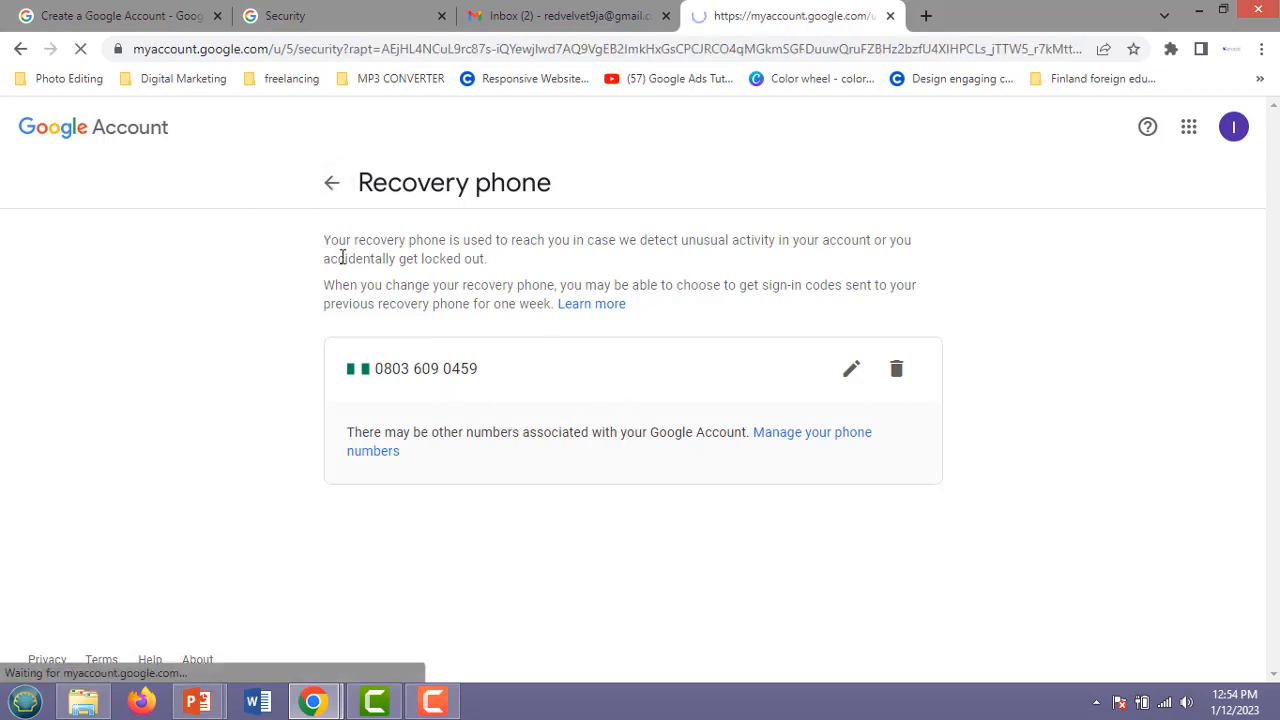
Open the Recovery email row on the Security page, reaching the 'verify it's you' password prompt.
scroll(545, 290, "down", 1)
scroll(552, 302, "down", 3)
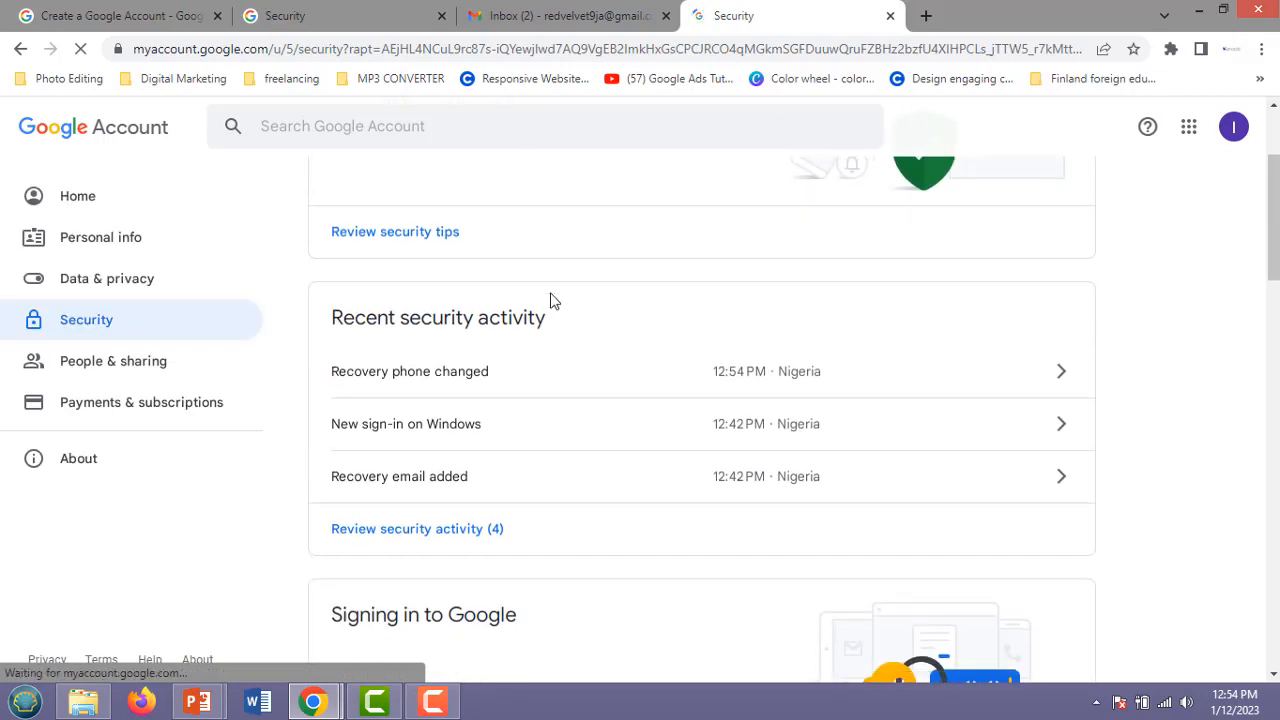
scroll(590, 410, "down", 3)
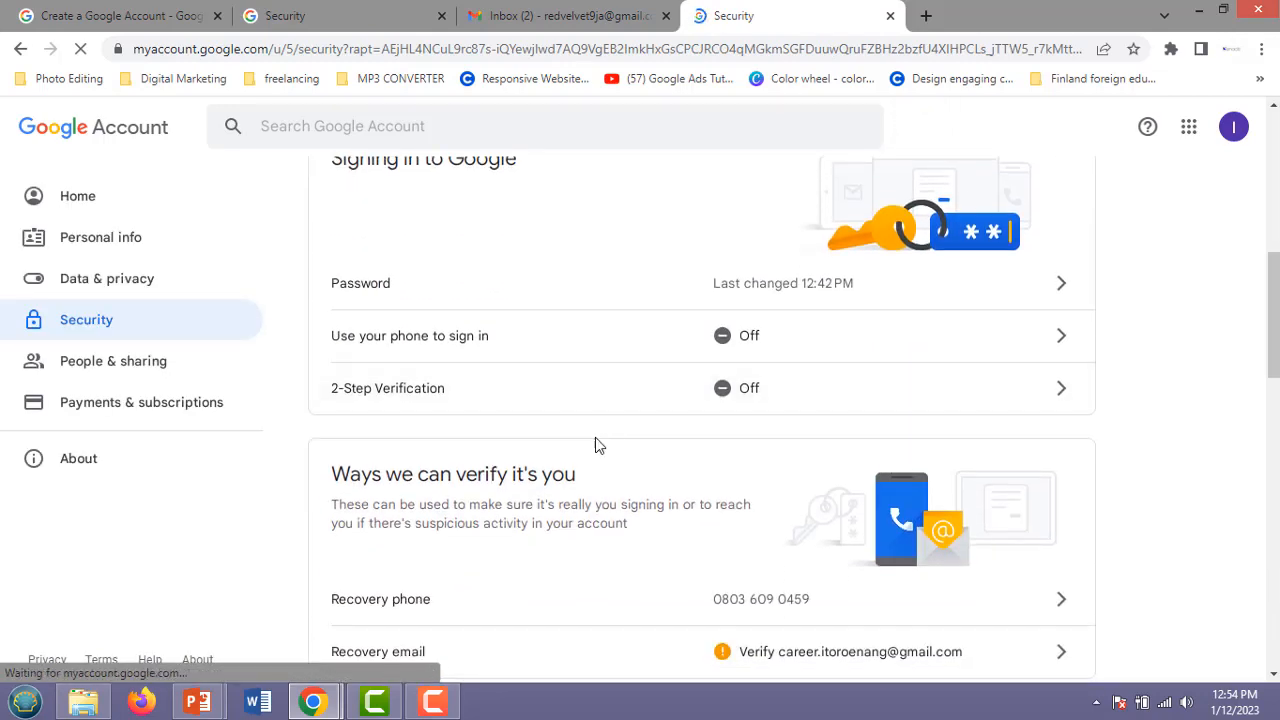
scroll(720, 430, "down", 3)
left_click(775, 378)
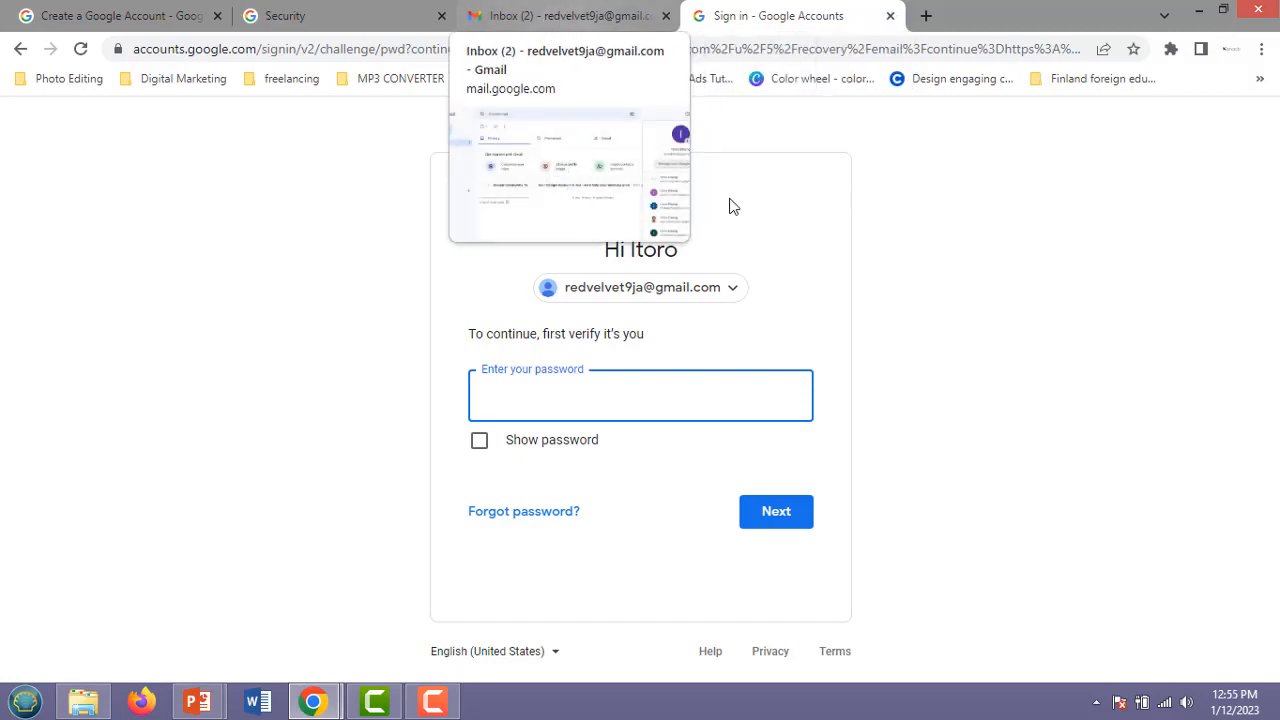
left_click(433, 701)
left_click(1244, 606)
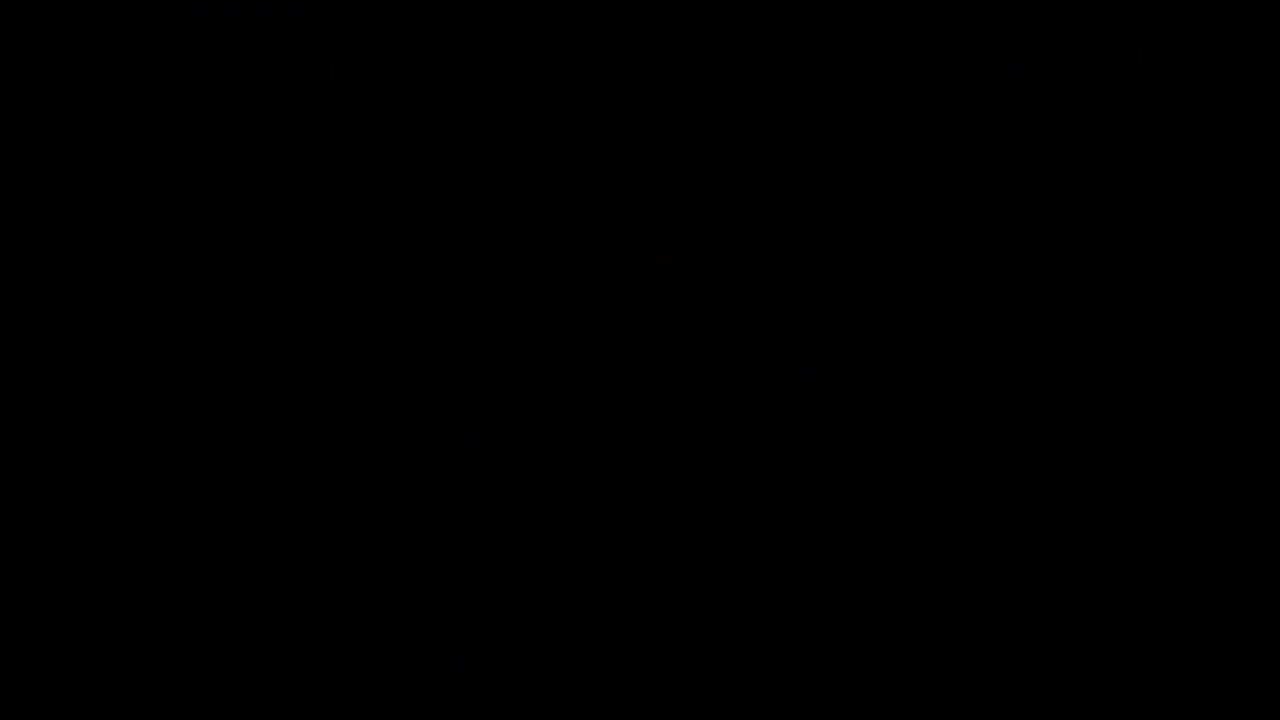